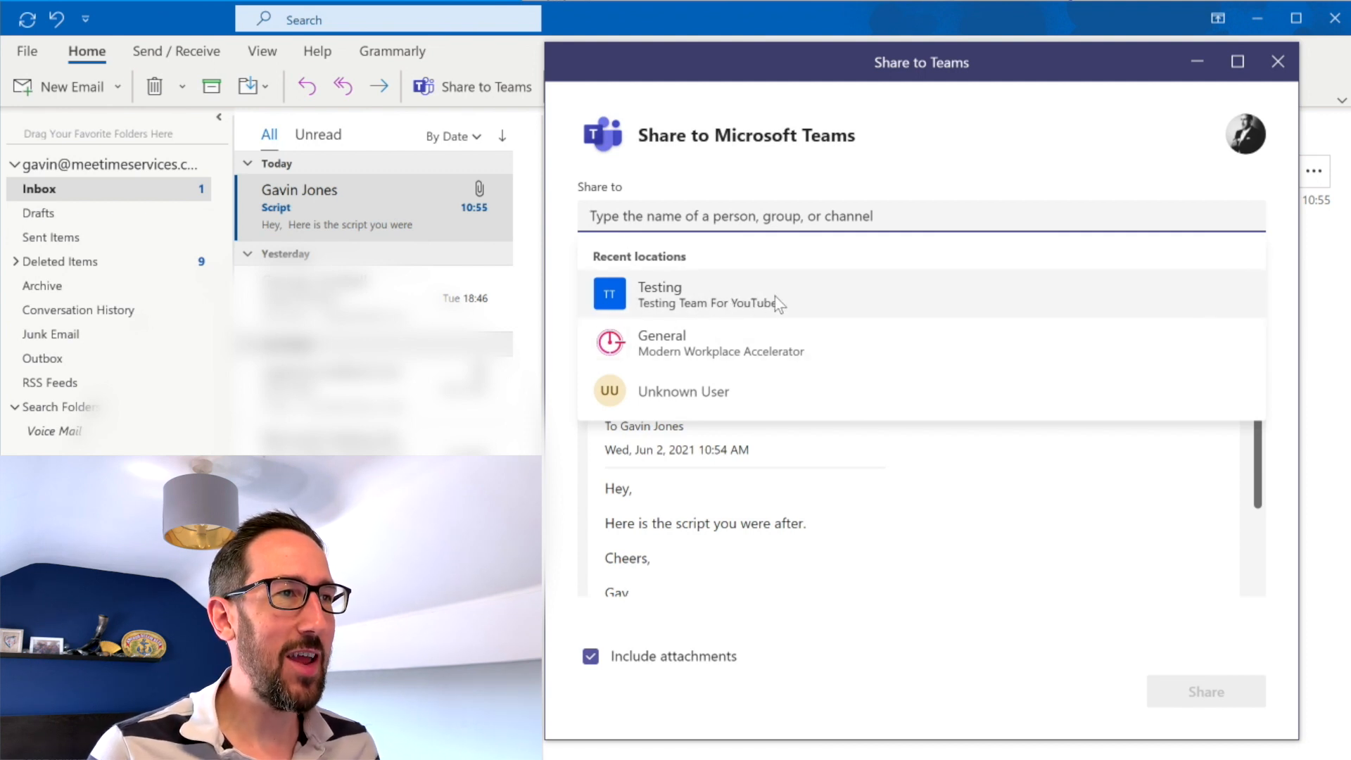
- Share the Script email with attachments to Testing Team For YouTube > Testing with the message "Hey uploading this to Teams"
left_click(716, 298)
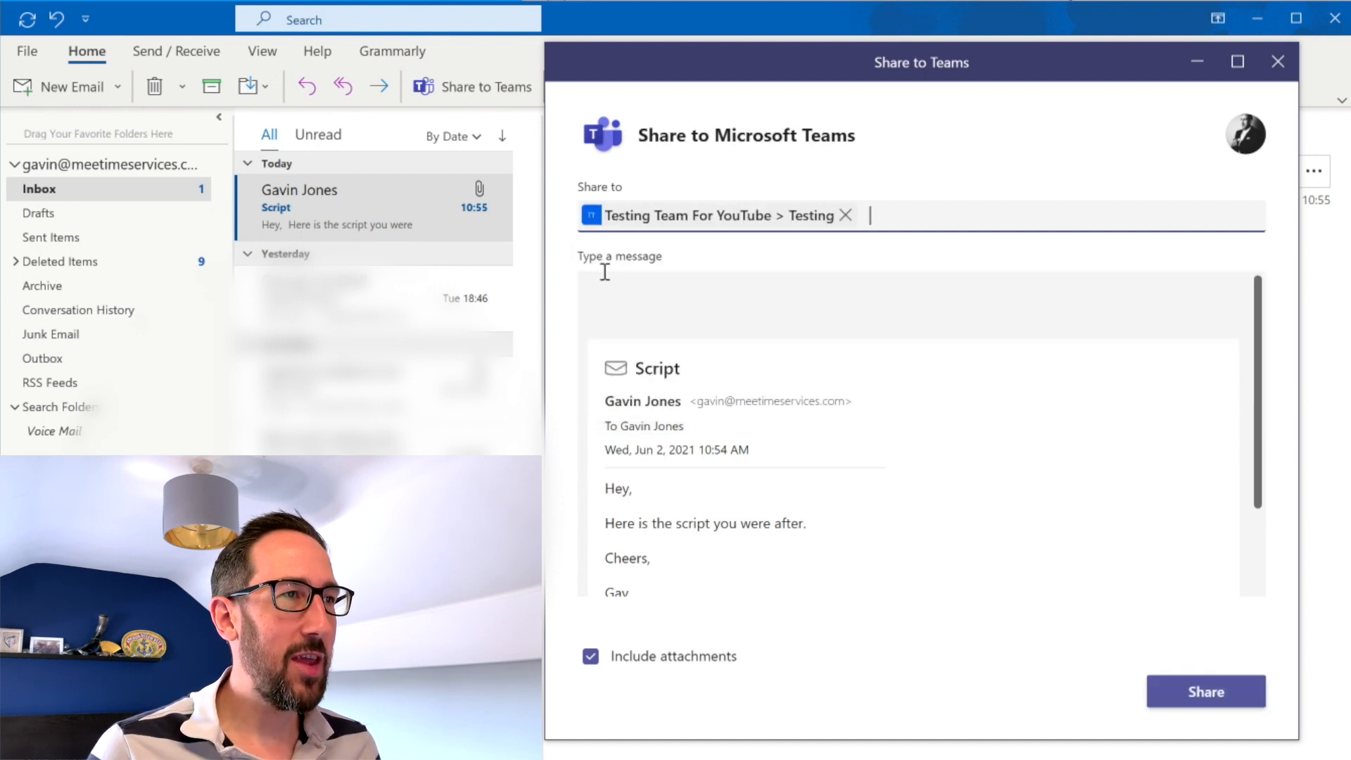
left_click(629, 300)
type("Hey uploading this to Teams")
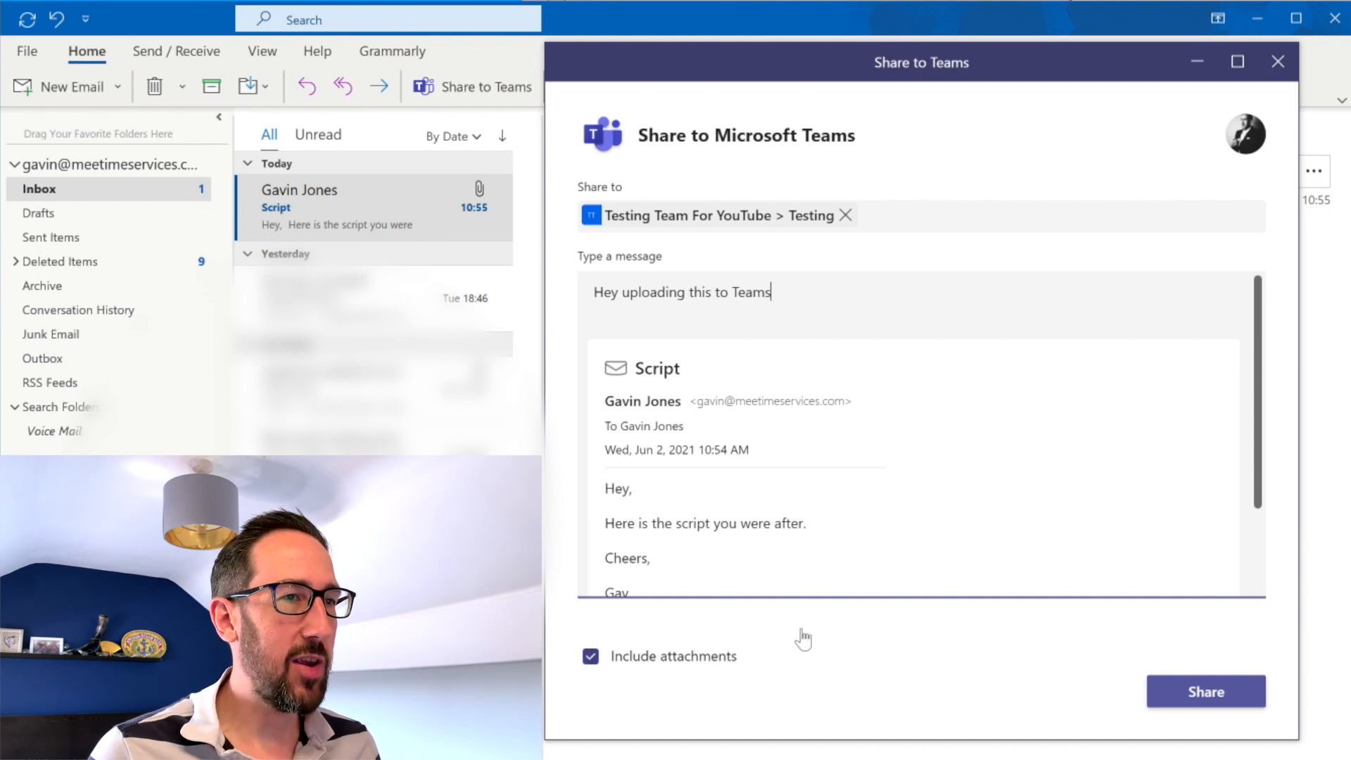
left_click(1205, 694)
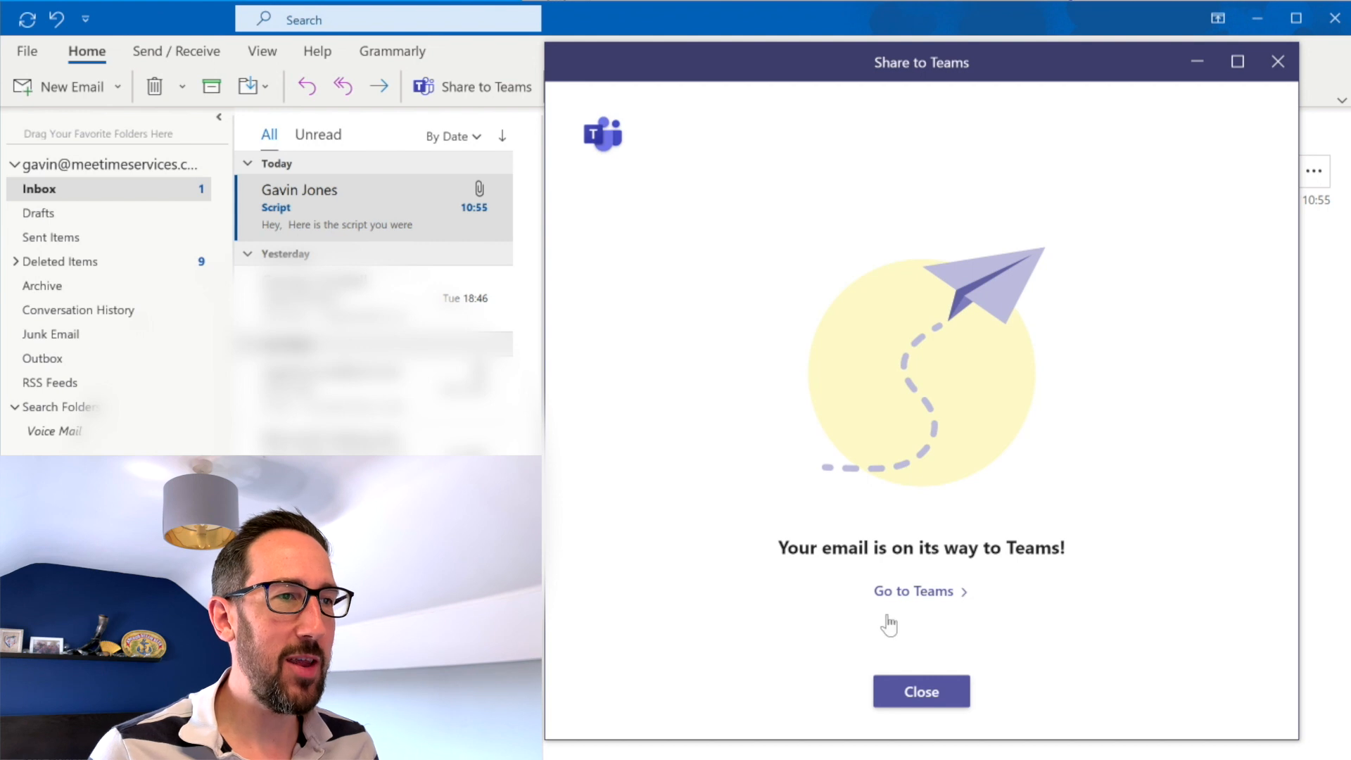
left_click(933, 696)
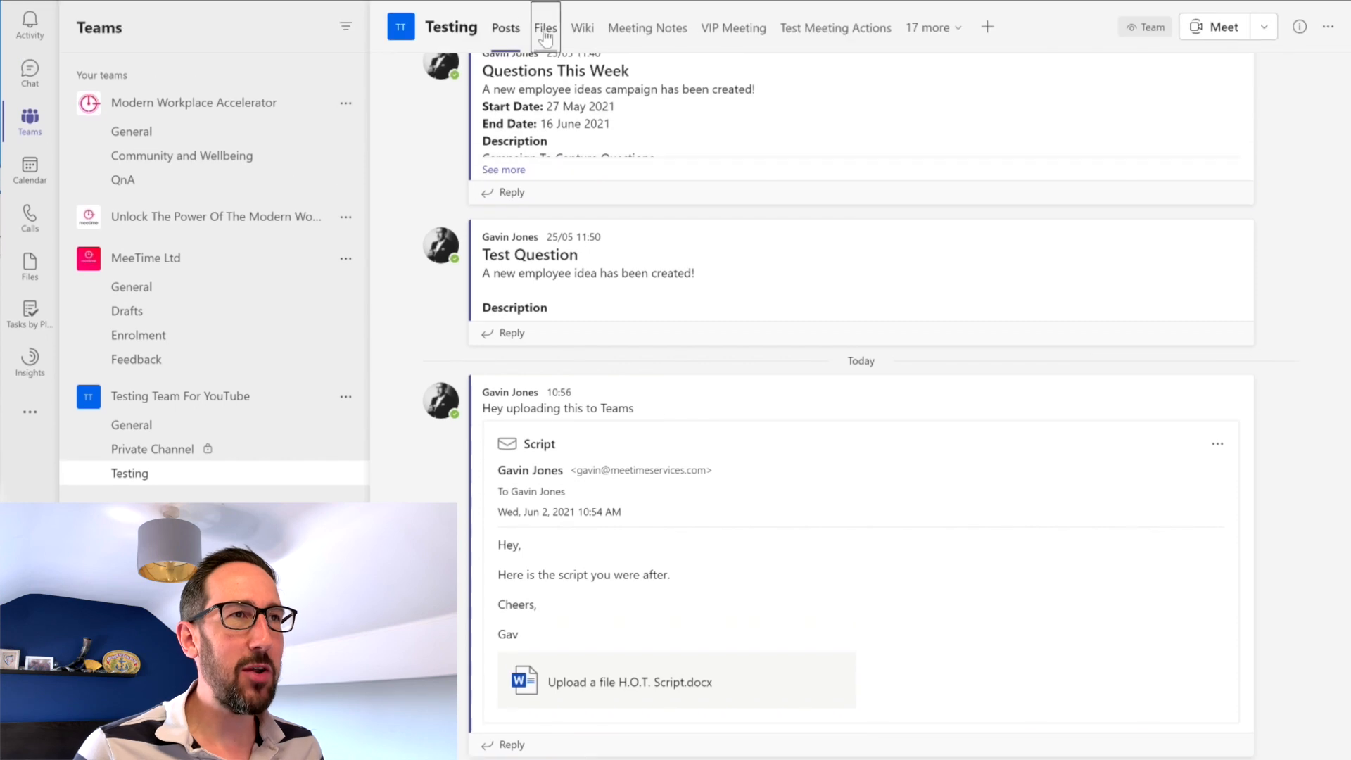
- Examine the saved email Script_1879751418.eml in the Email Messages folder of the Testing channel's files, closing it when done
left_click(543, 28)
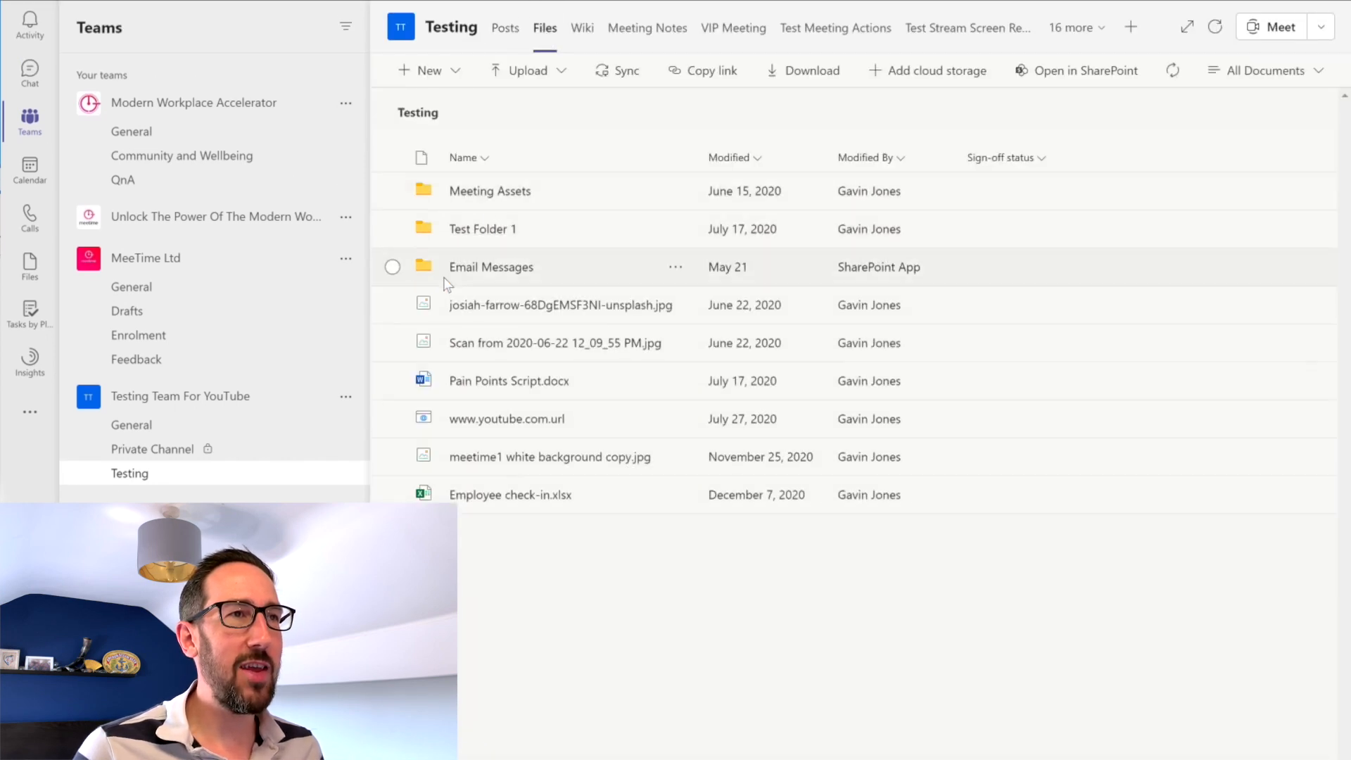
left_click(494, 270)
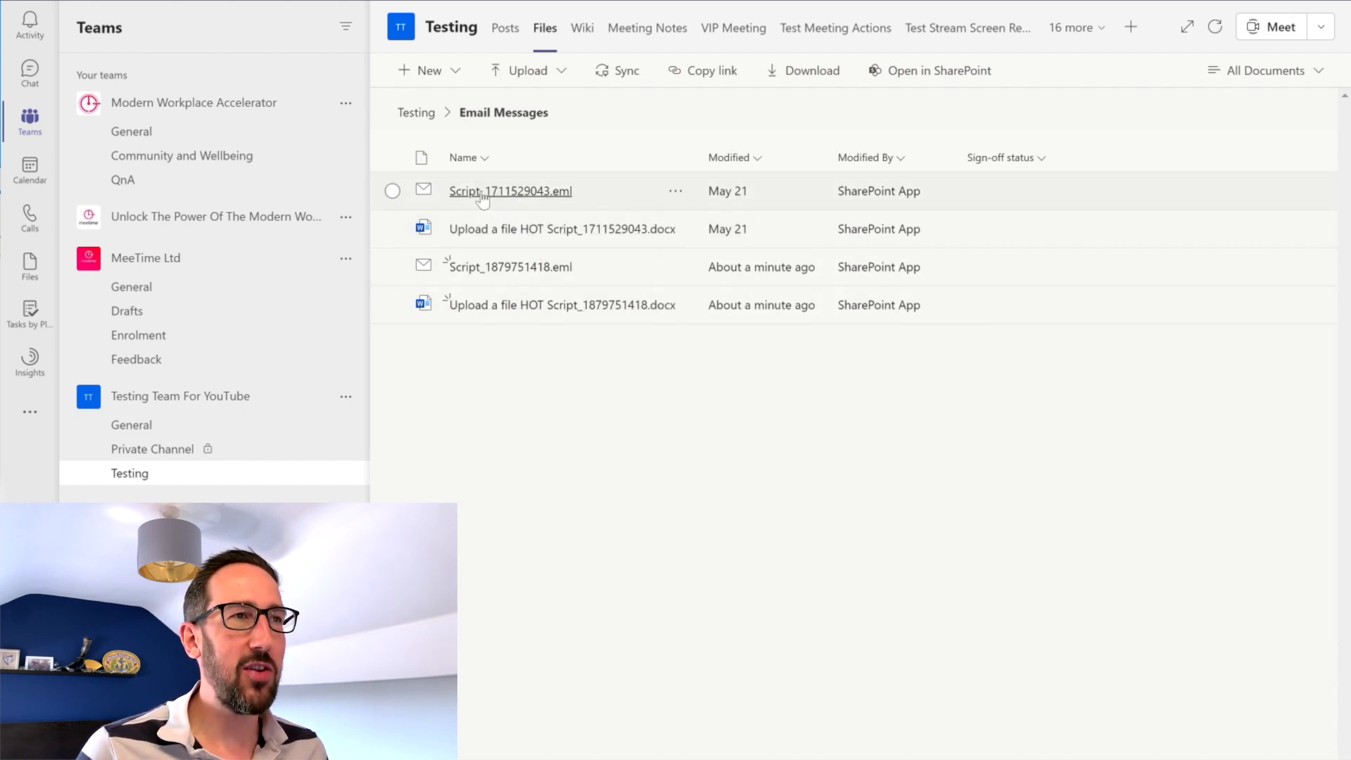
left_click(498, 271)
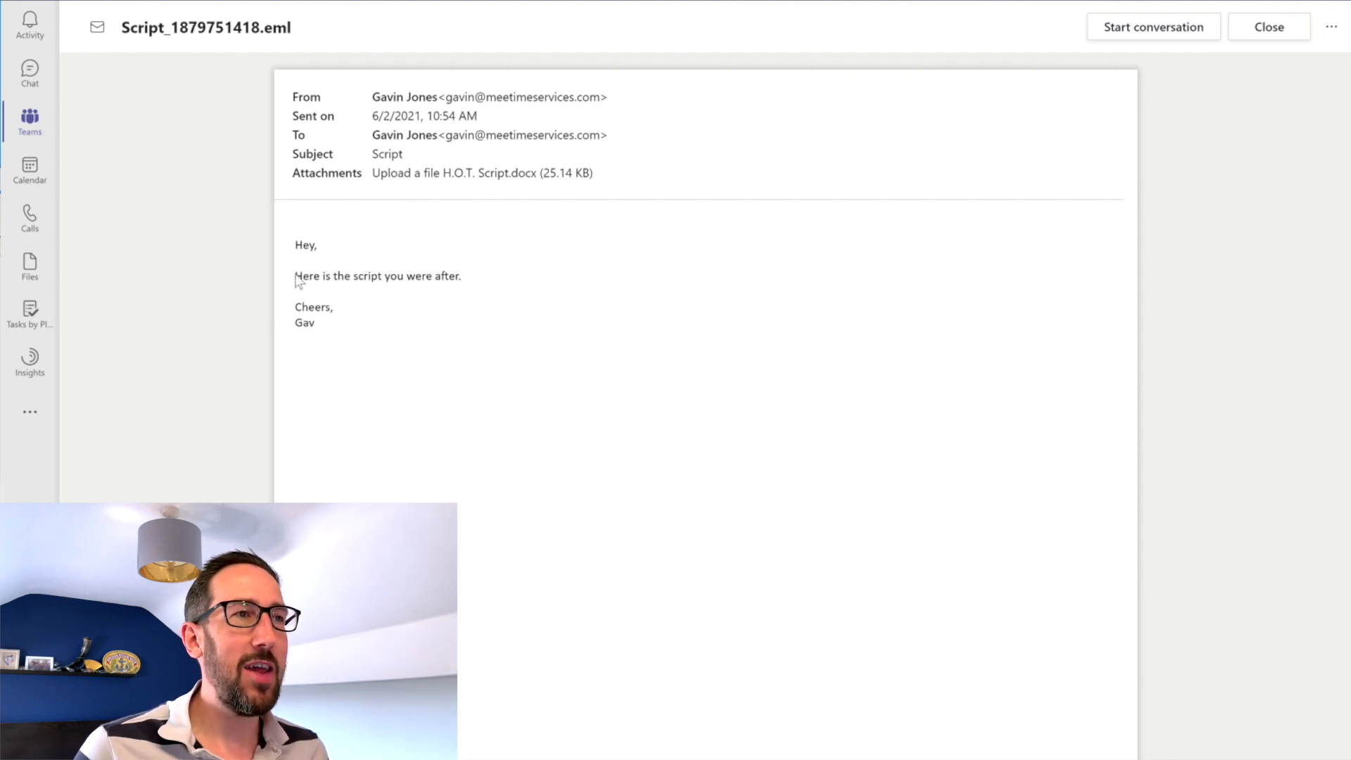
left_click(1253, 33)
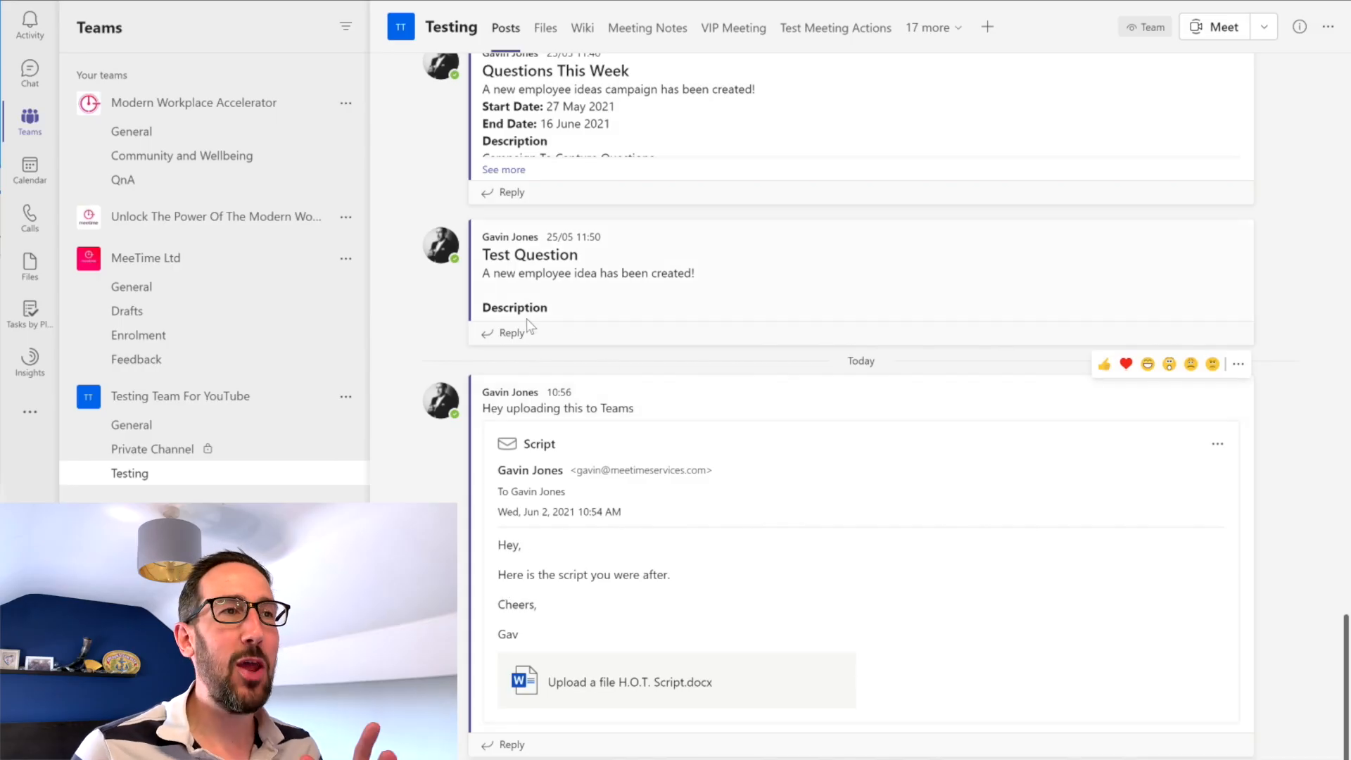
- Upload the Script email from the Outlook inbox to the Testing channel's files and check the upload progress
left_click(547, 35)
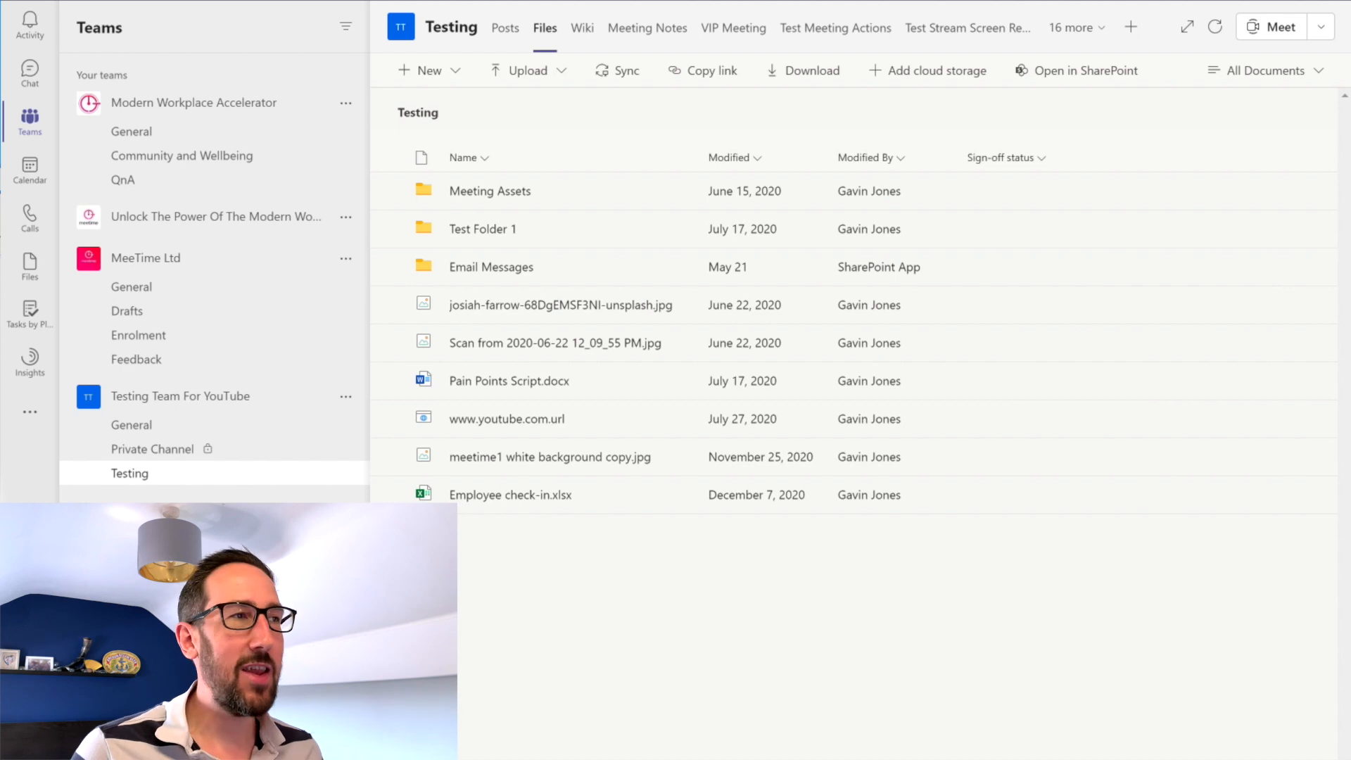
key("alt+Tab")
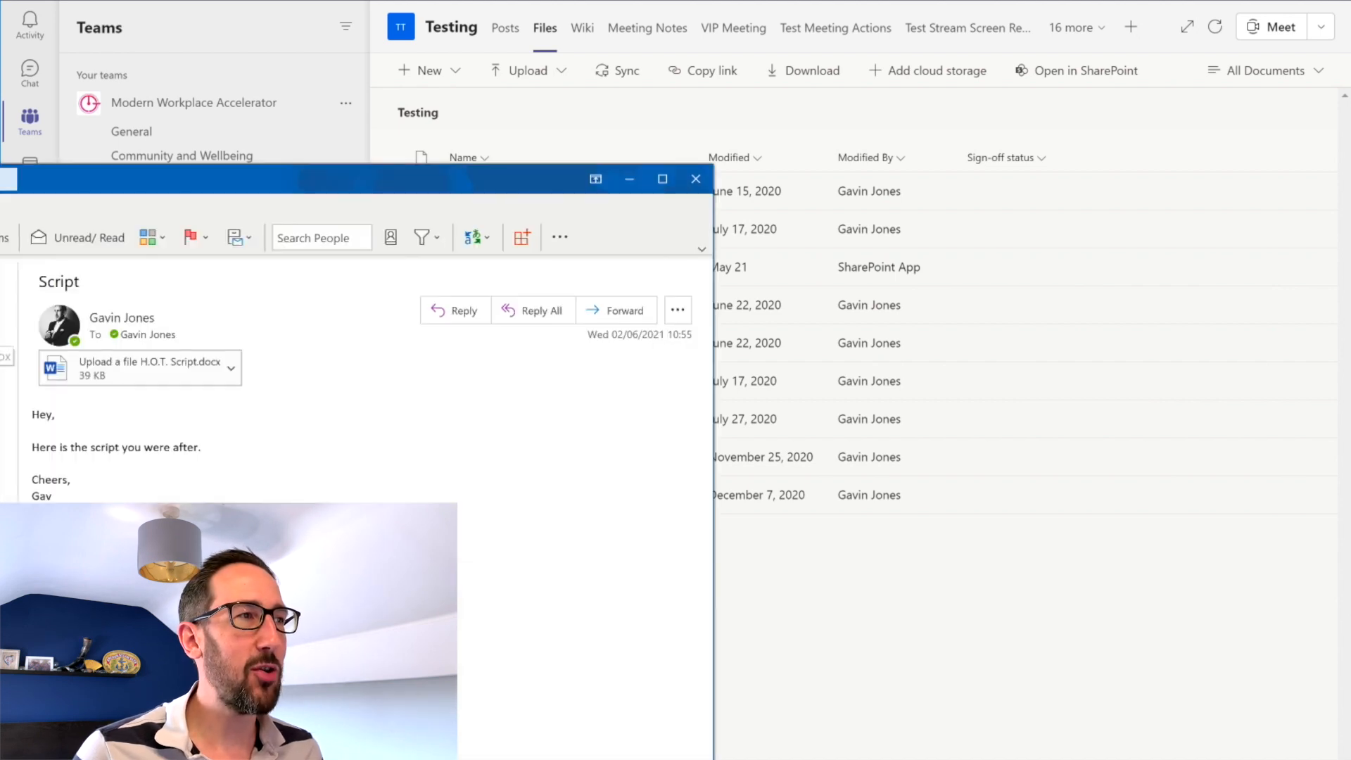
left_click_drag(1, 344, 848, 638)
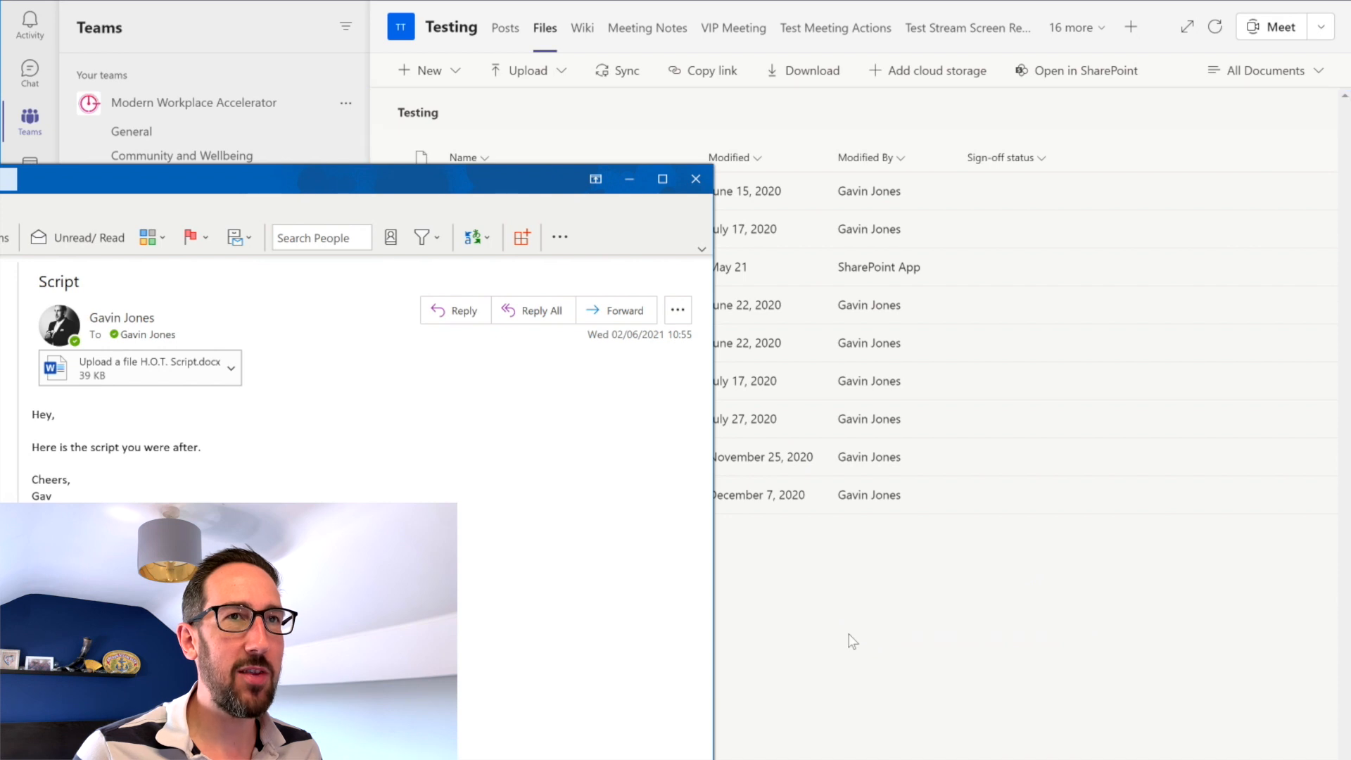
left_click(848, 637)
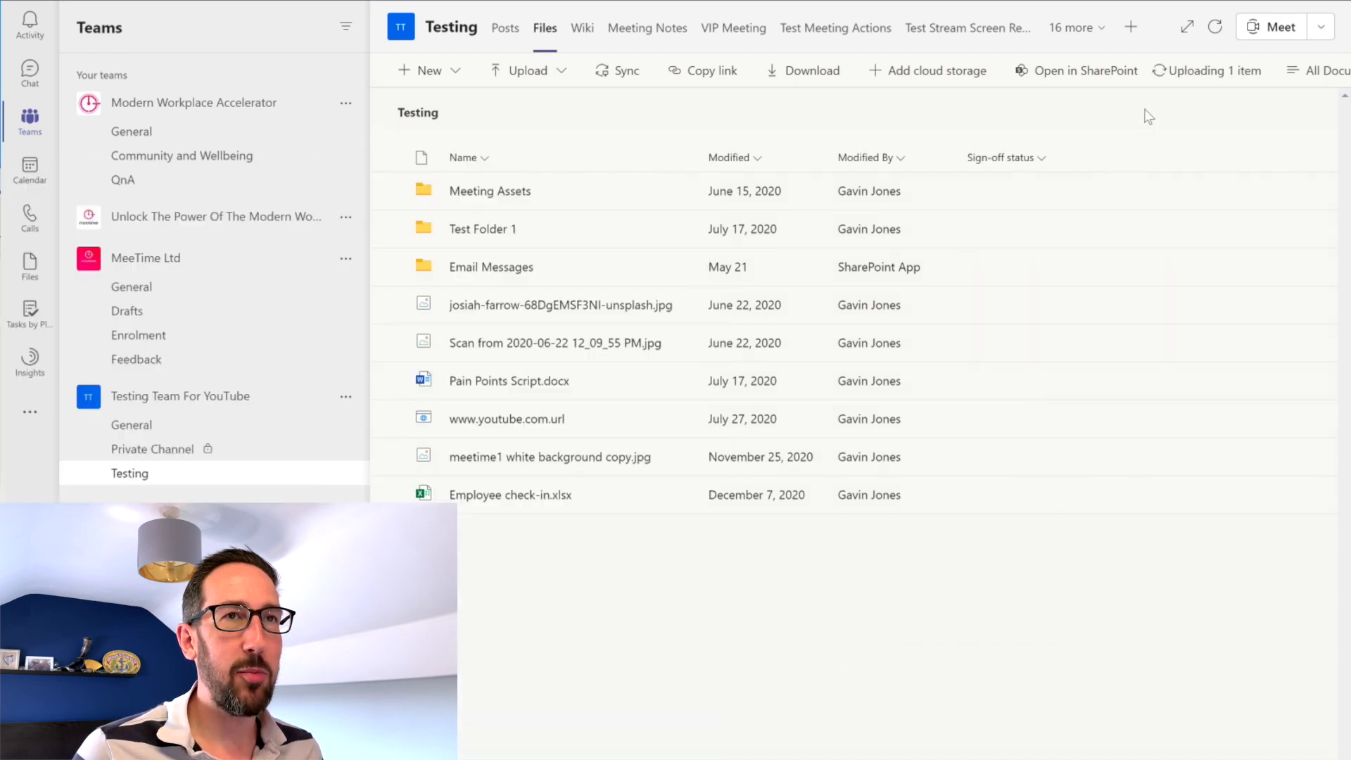
left_click(1185, 73)
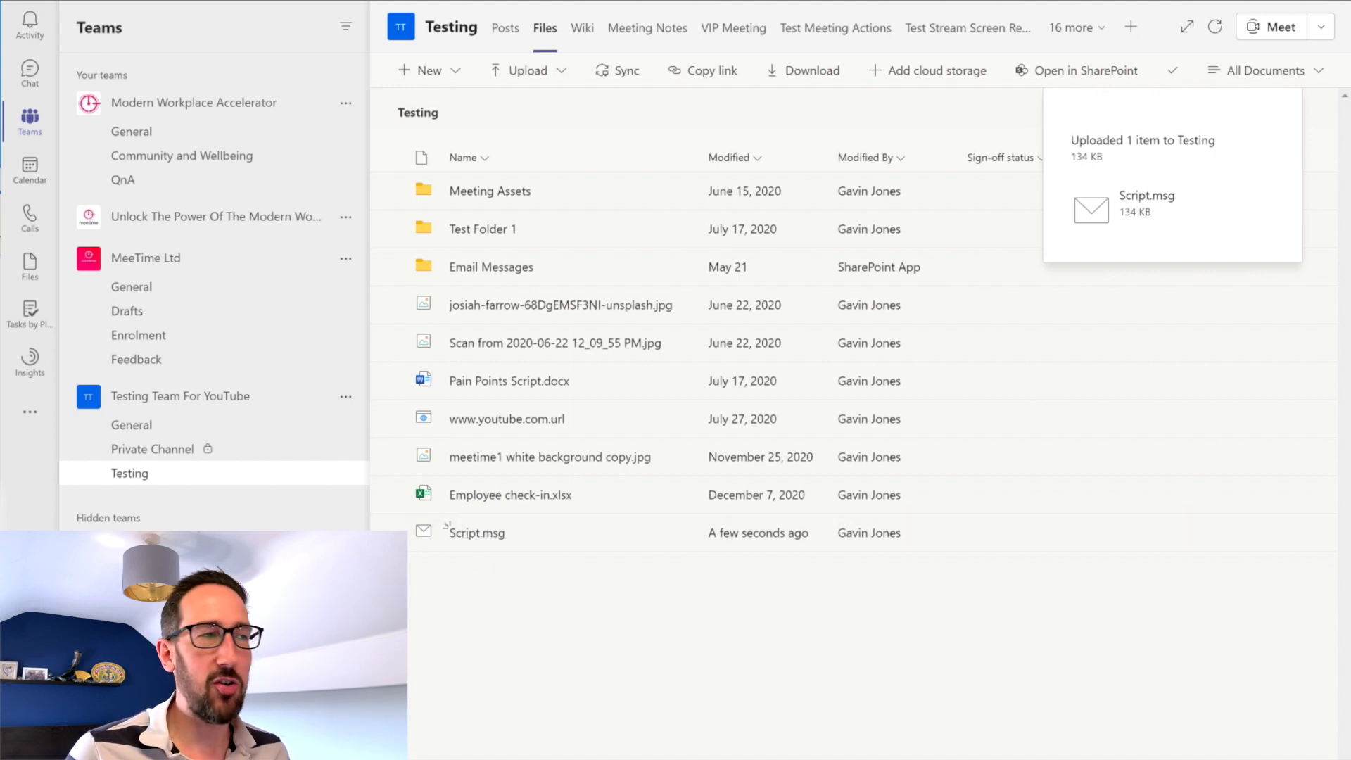
- Upload the Script email's attachment, Upload a file H.O.T. Script.docx, from Outlook to the Testing channel's files
left_click(117, 377)
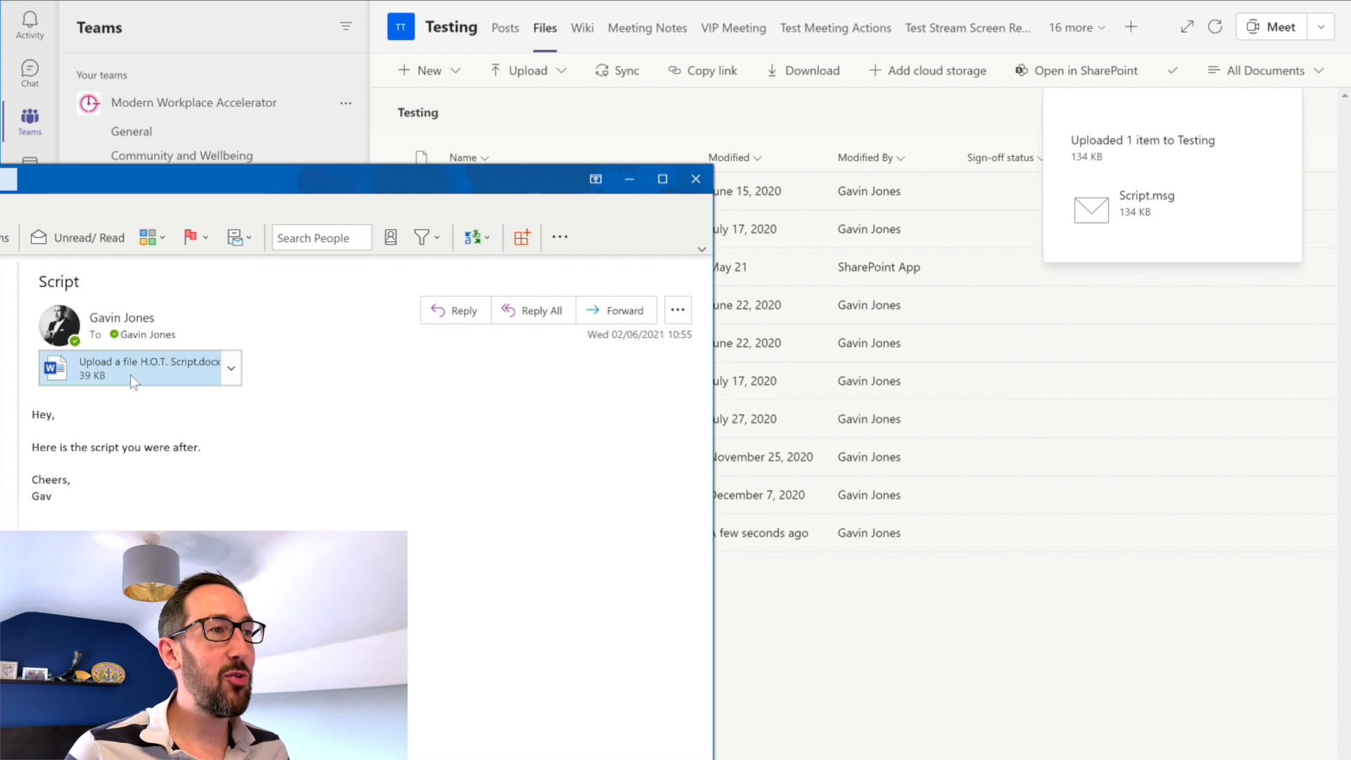
left_click_drag(117, 371, 844, 682)
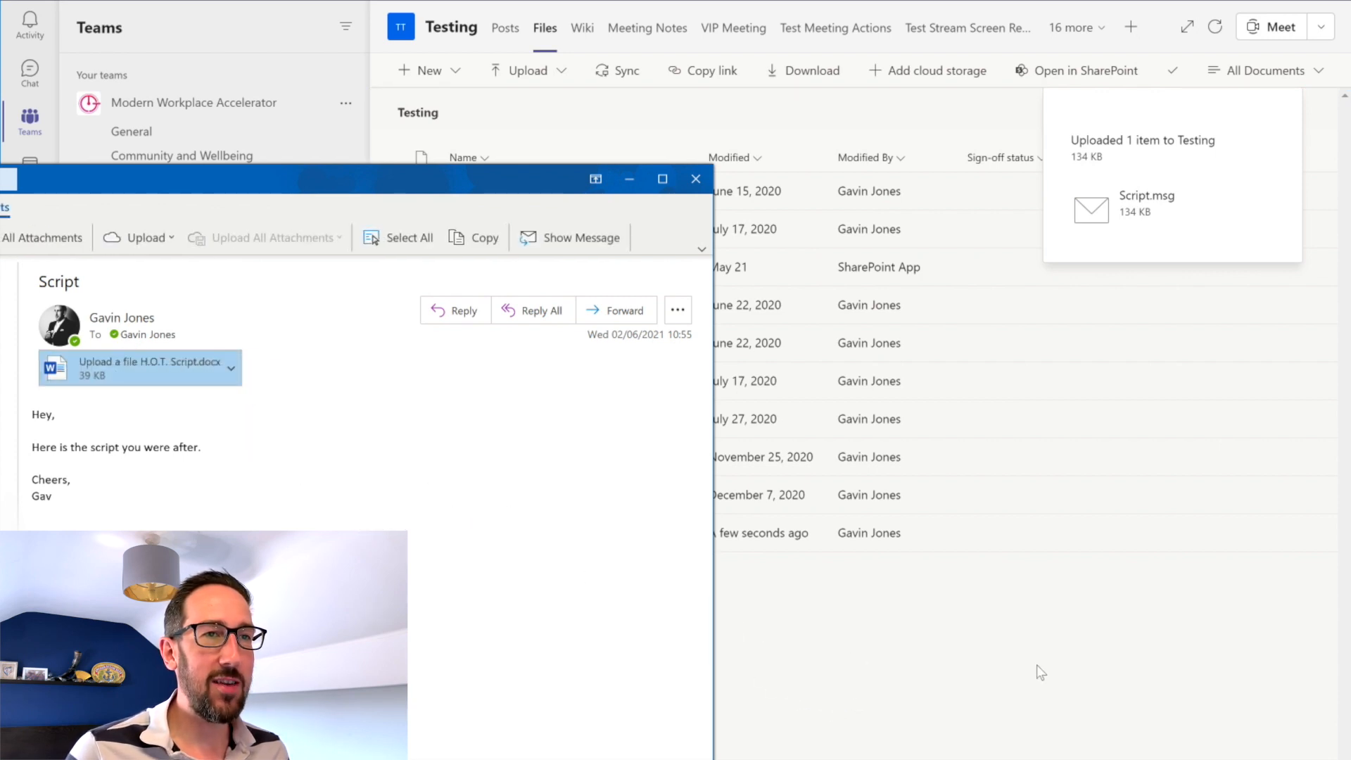
left_click(1042, 697)
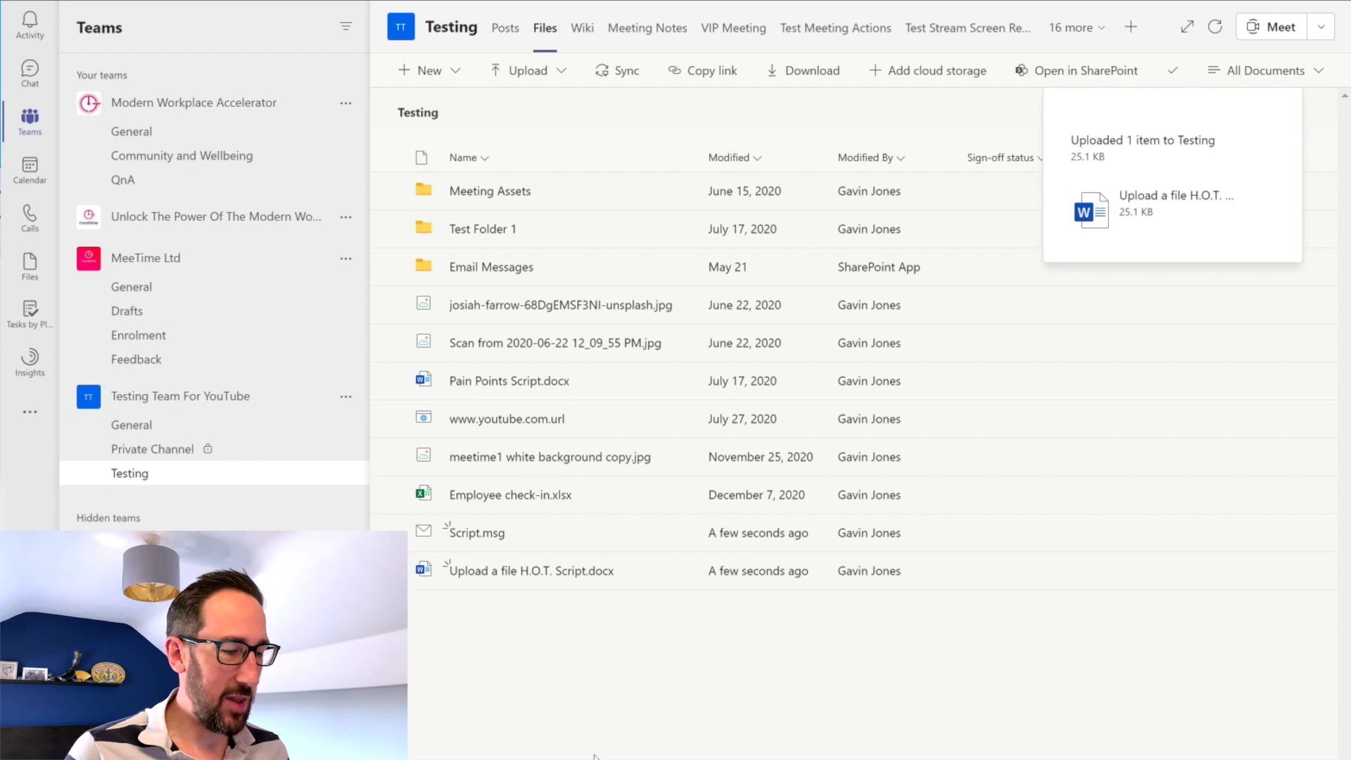
- Delete Upload a file H.O.T. Script.docx from the Testing channel's files and upload it again from File Explorer
key("alt+Tab")
key("Tab")
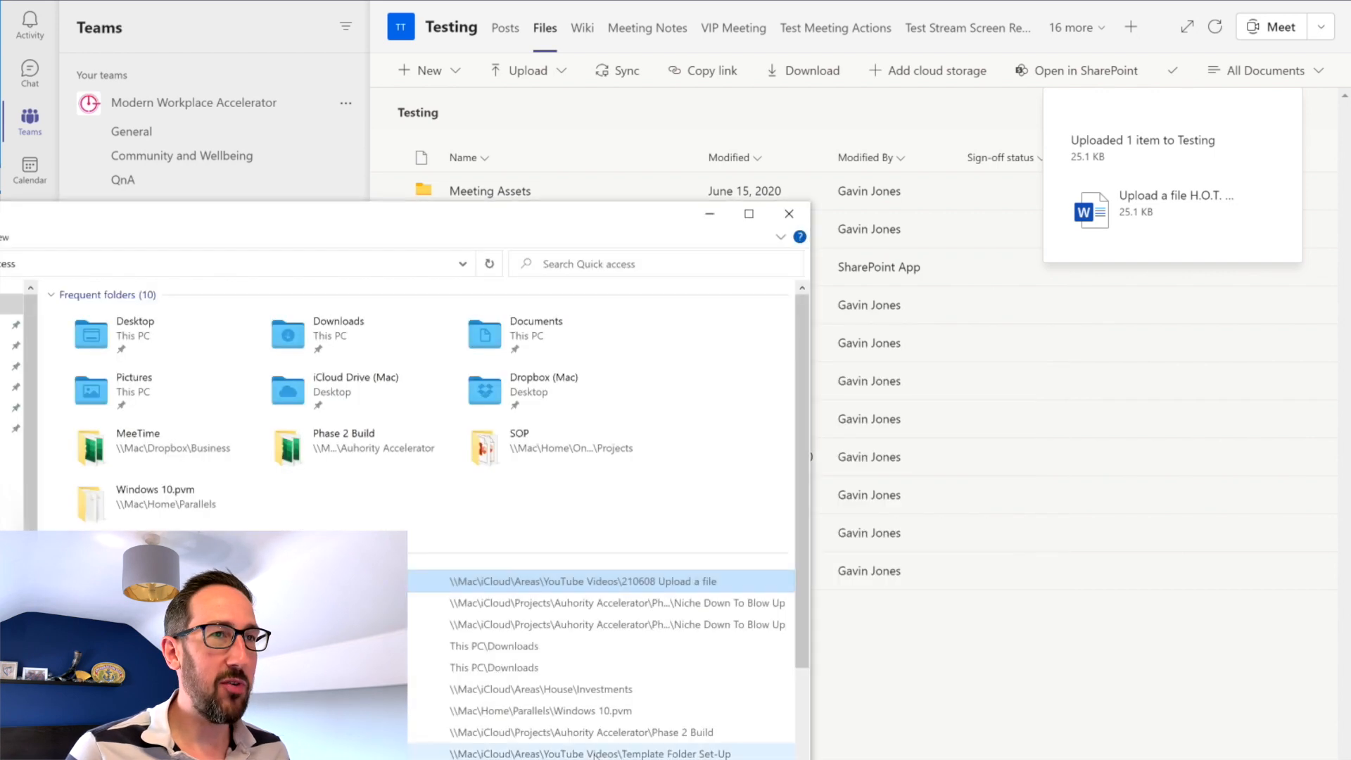
left_click(827, 665)
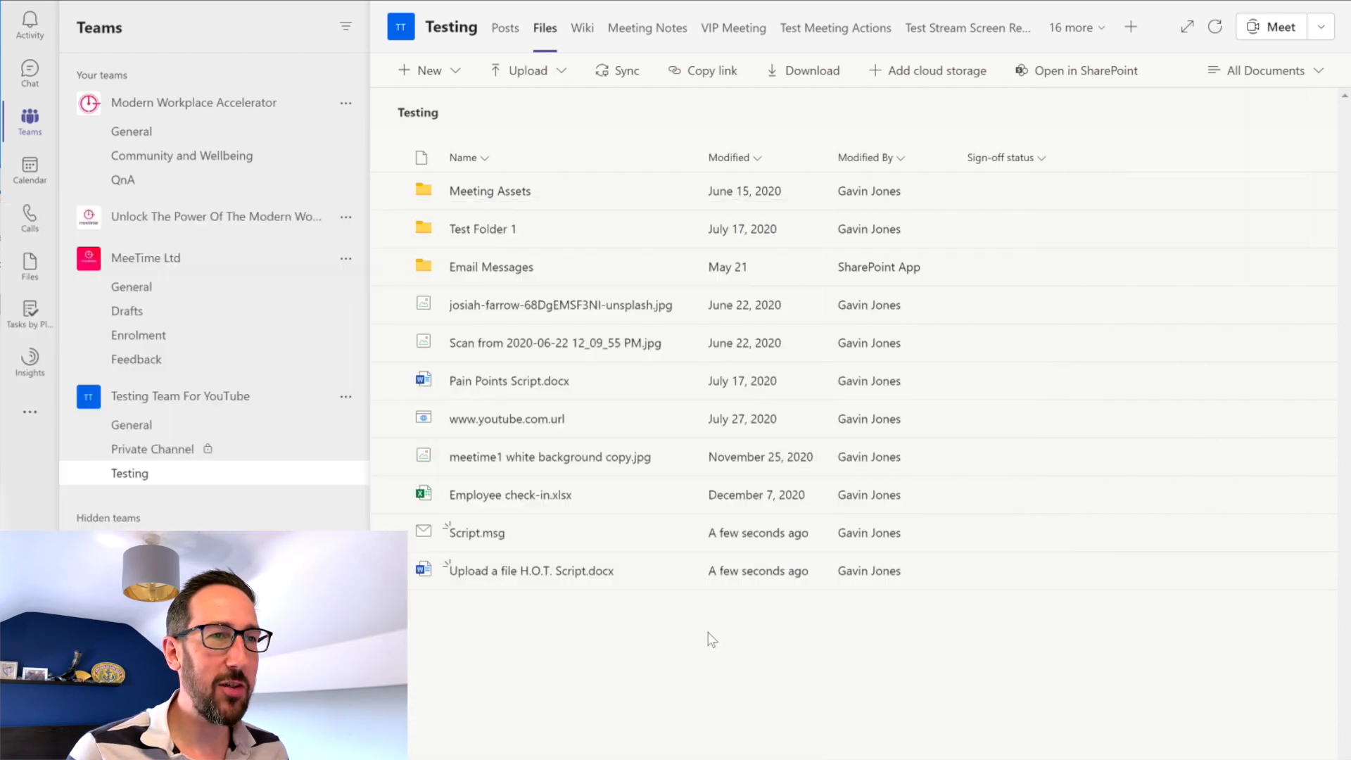
left_click(677, 572)
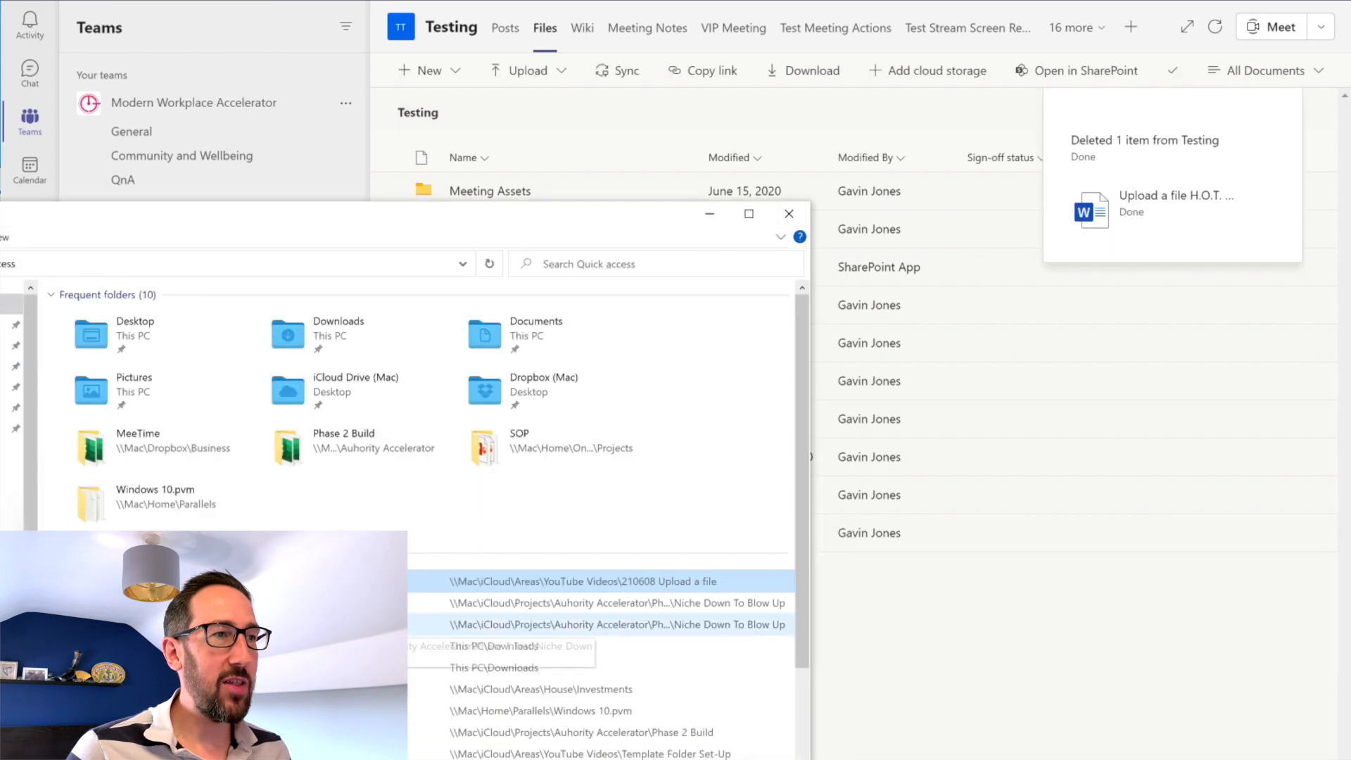
left_click_drag(316, 581, 917, 699)
left_click(1035, 670)
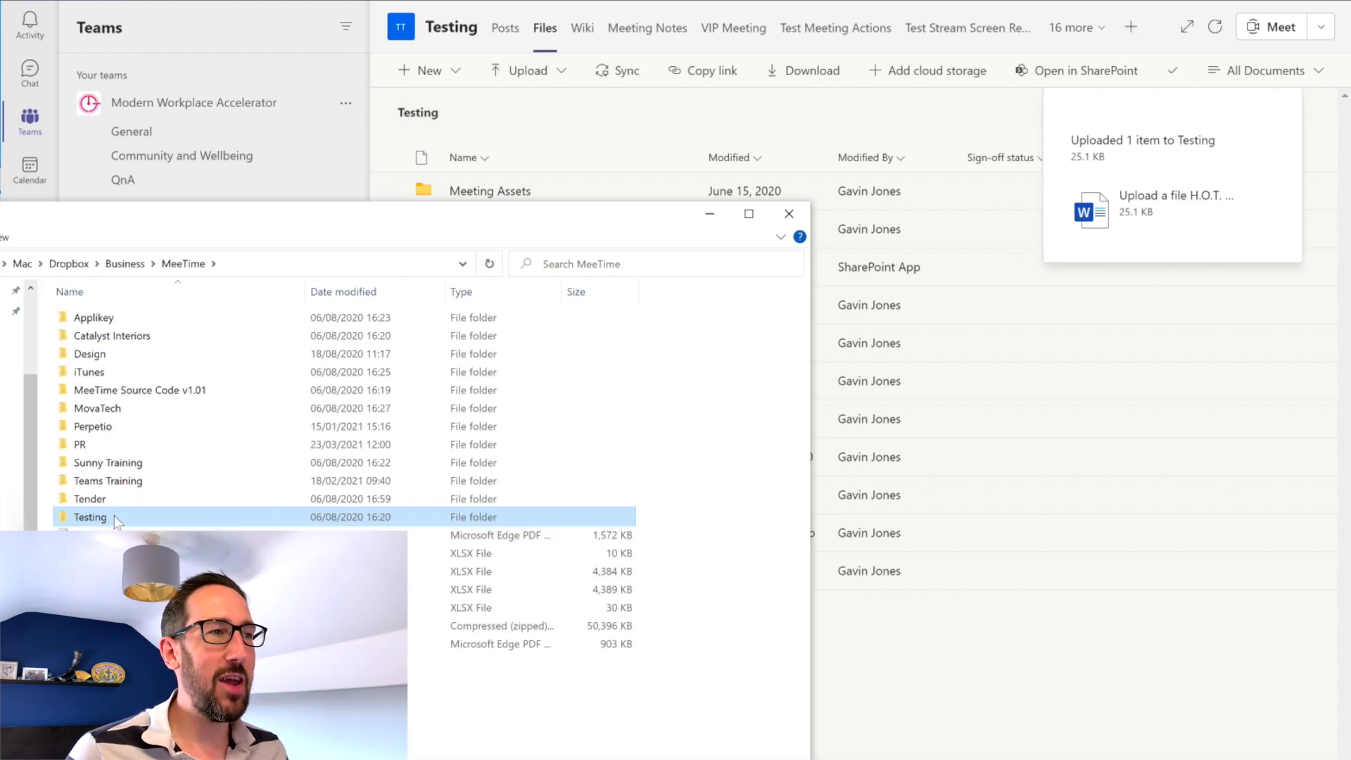
- Upload the Testing folder from the MeeTime folder in File Explorer to the Testing channel's files
left_click_drag(127, 522, 920, 696)
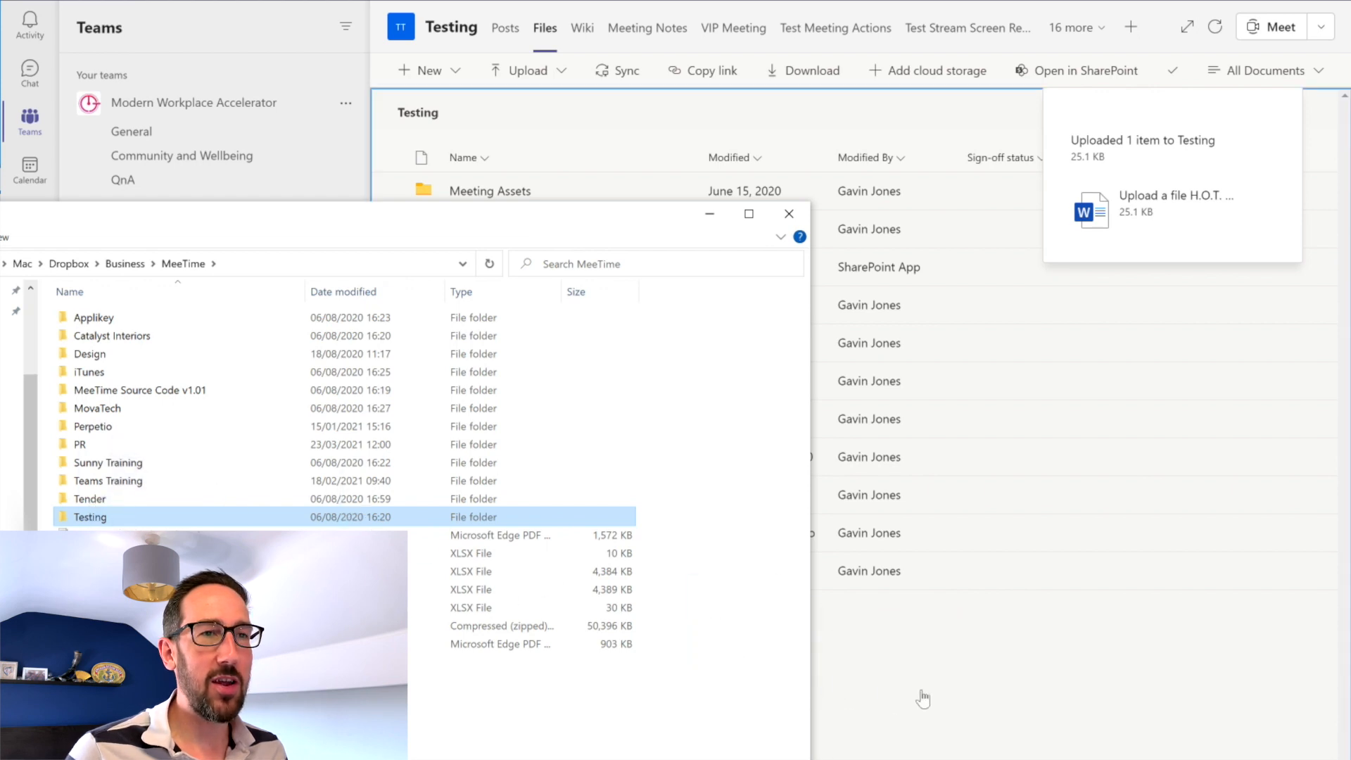
left_click(1053, 695)
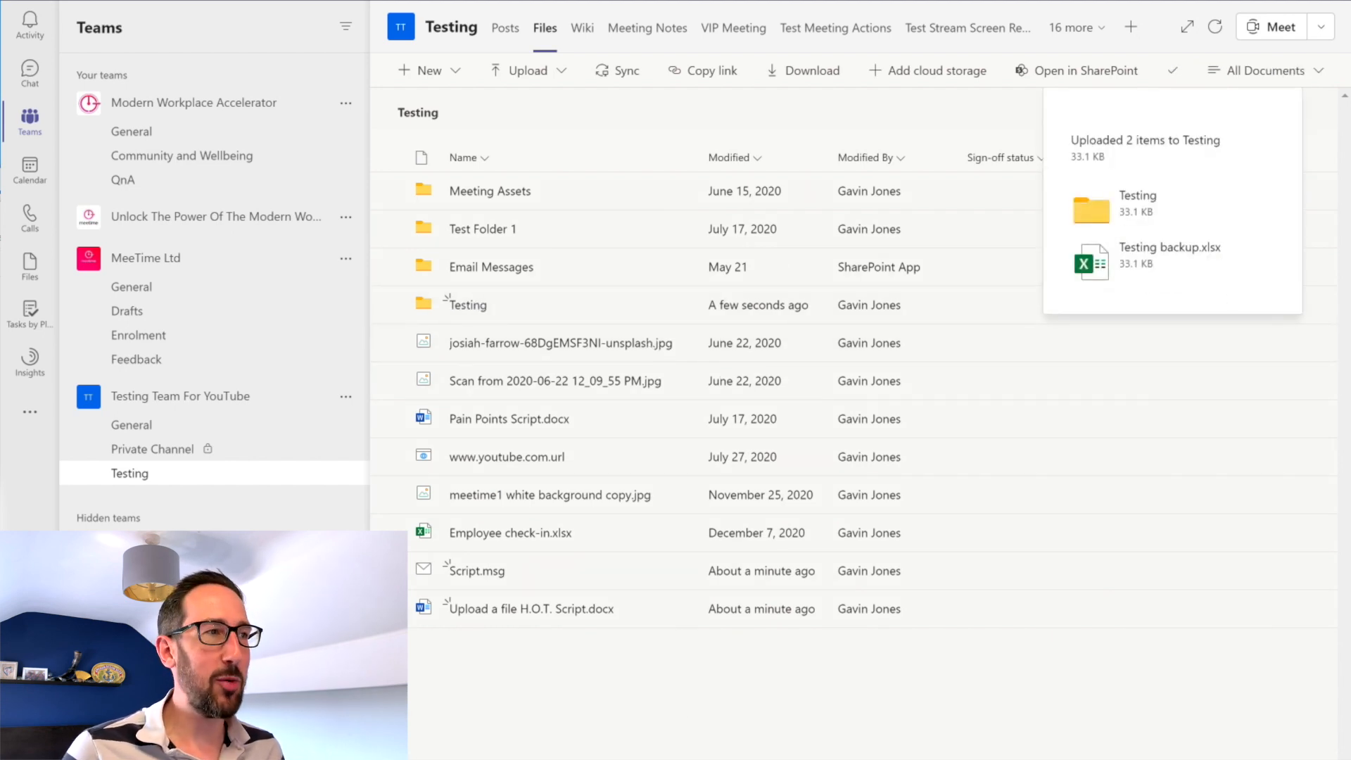
- Compare the contents of the local Testing folder with those of the uploaded Testing folder in the channel's files
key("alt+Tab")
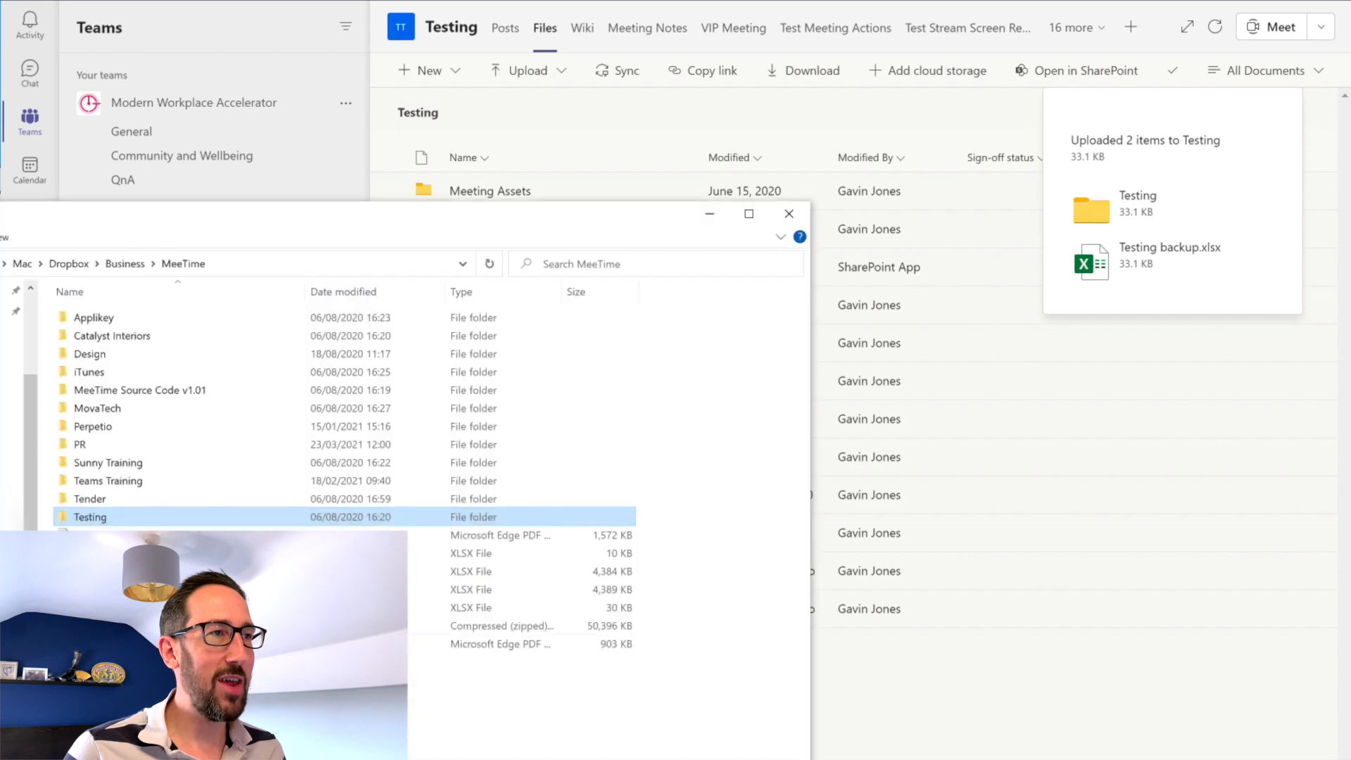
double_click(84, 515)
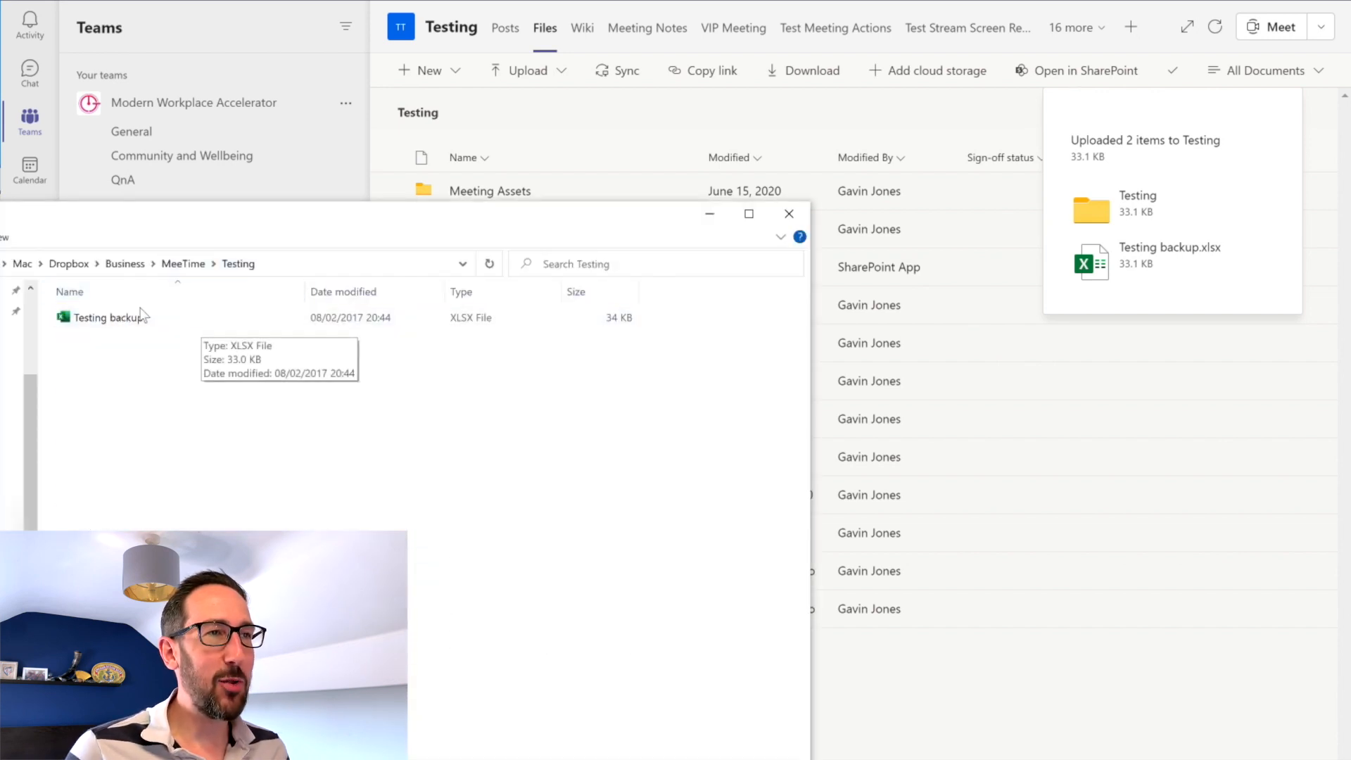
left_click(1002, 702)
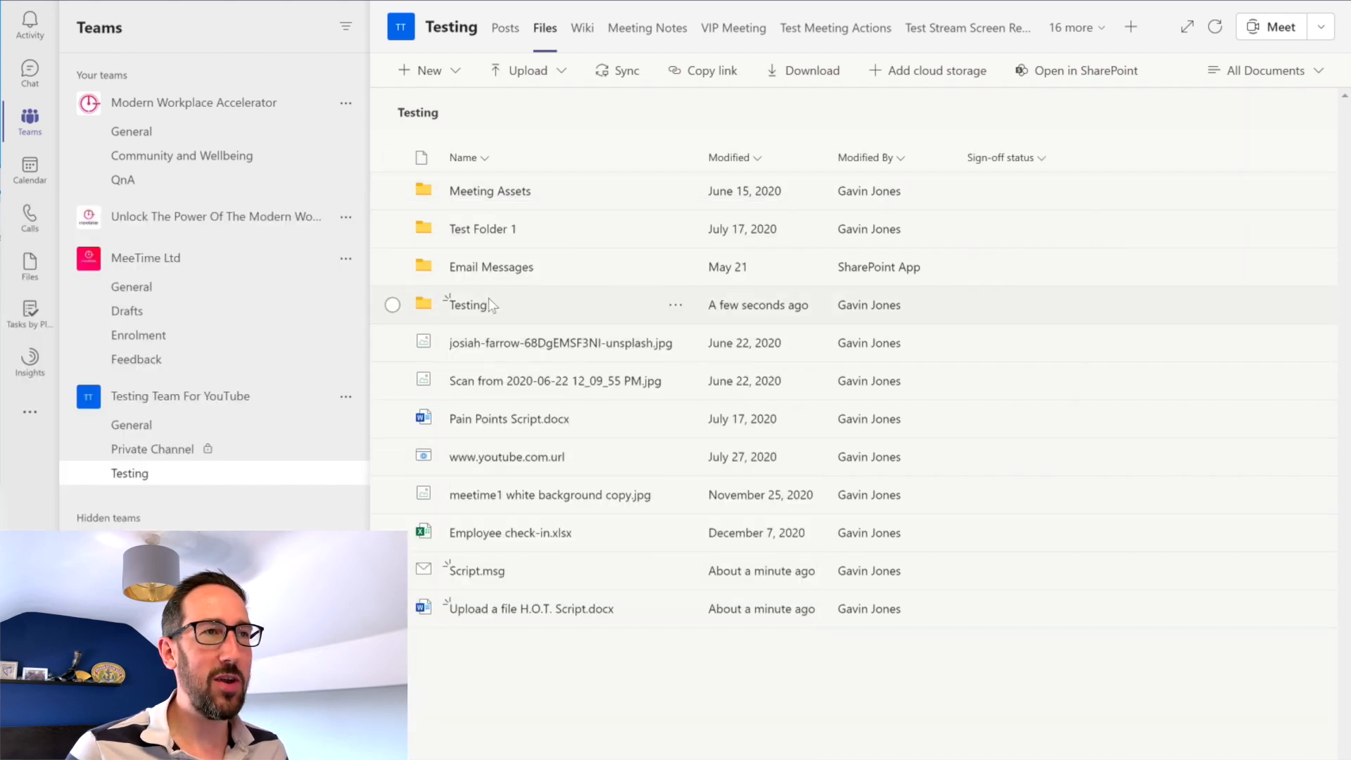
left_click(467, 305)
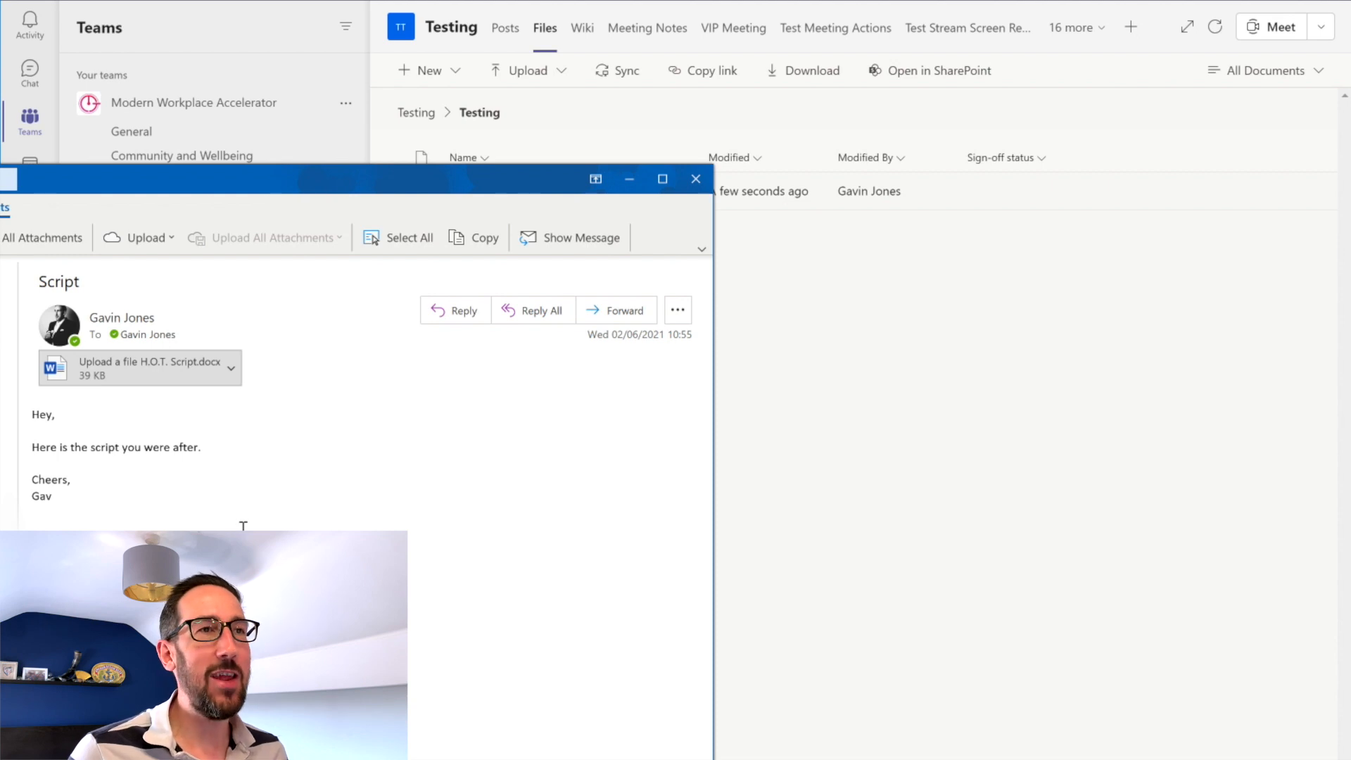
left_click(831, 525)
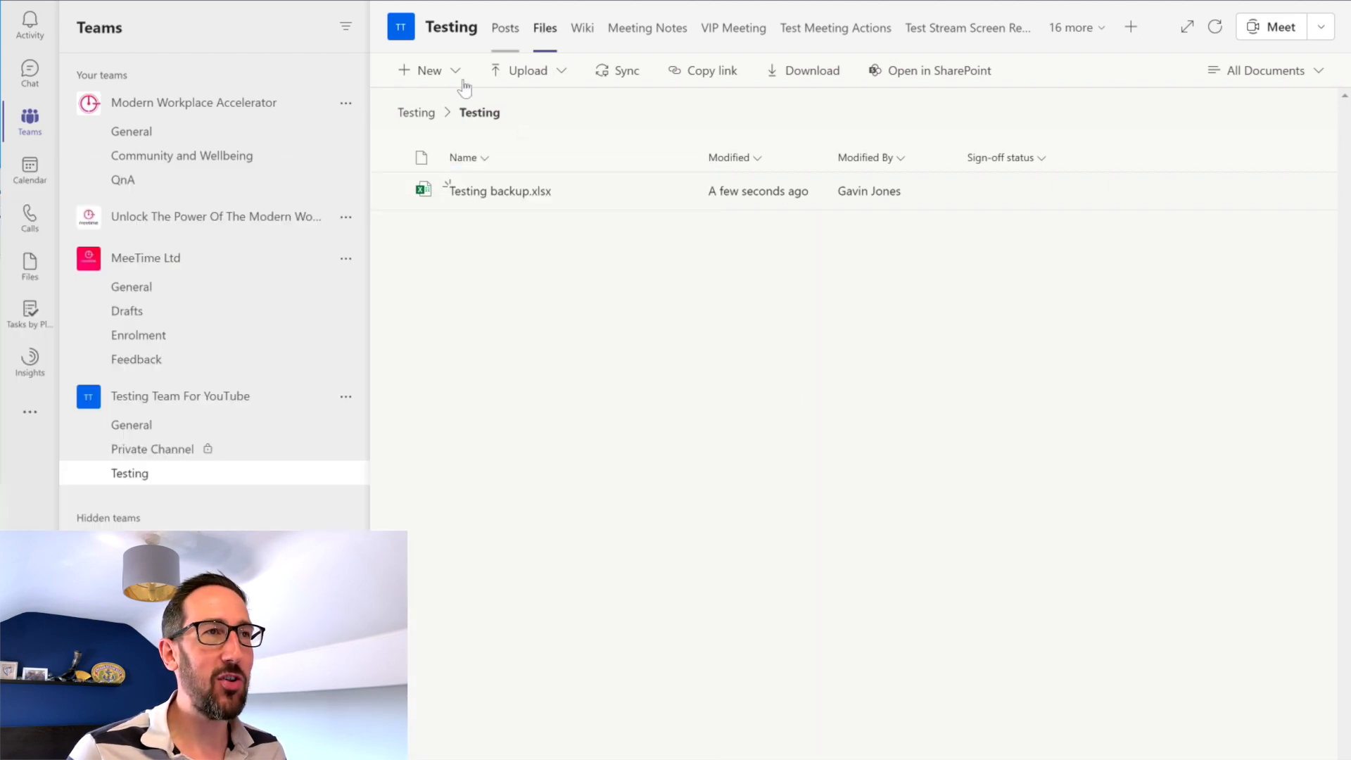
- Delete Upload a file H.O.T. Script.docx from the top level of the Testing channel's files
left_click(416, 113)
left_click(676, 609)
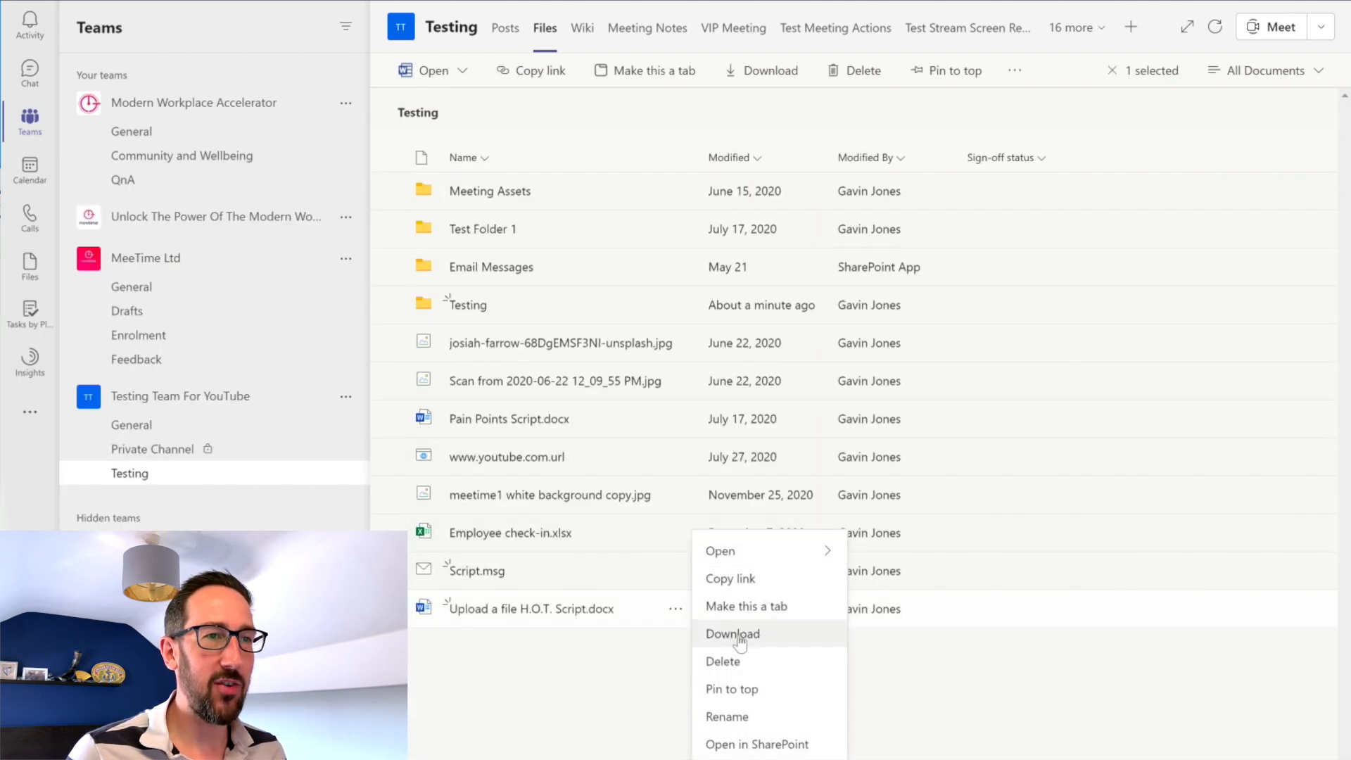
left_click(727, 661)
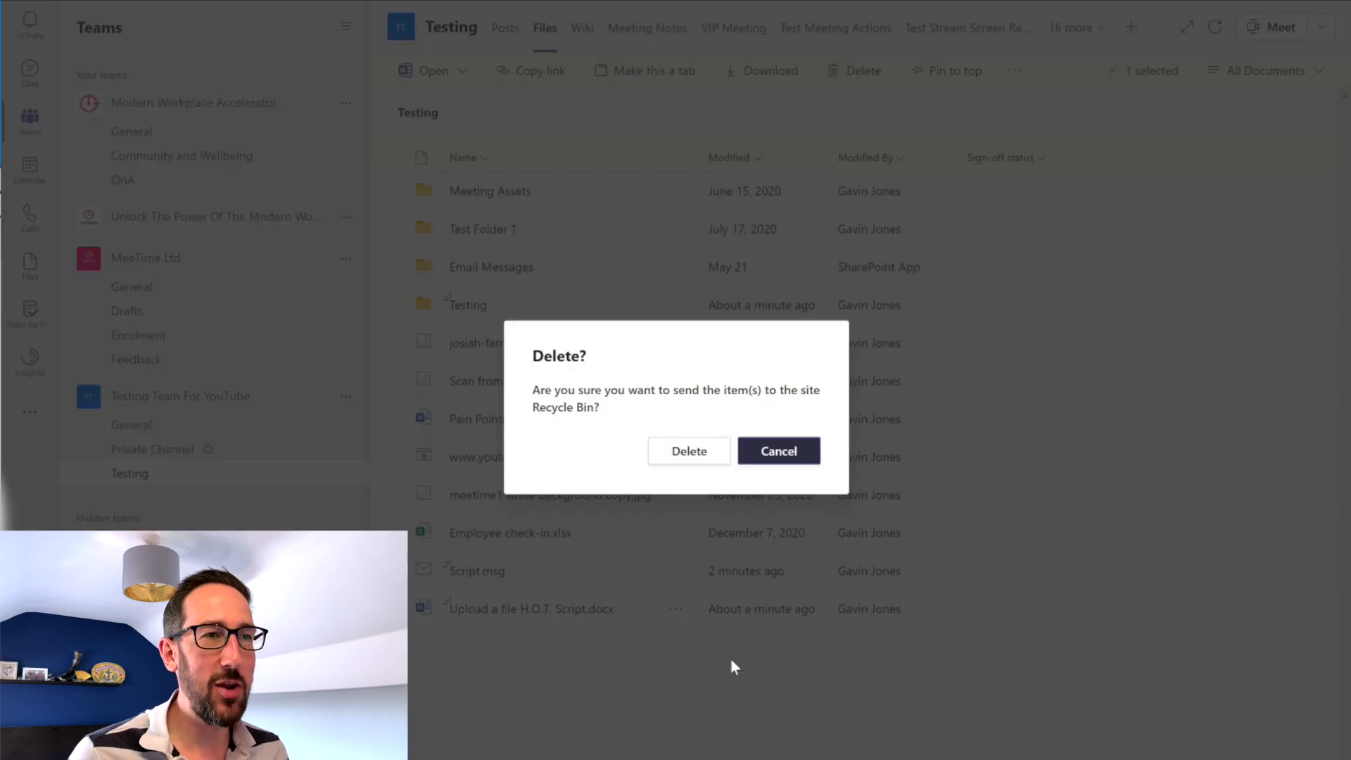
left_click(689, 450)
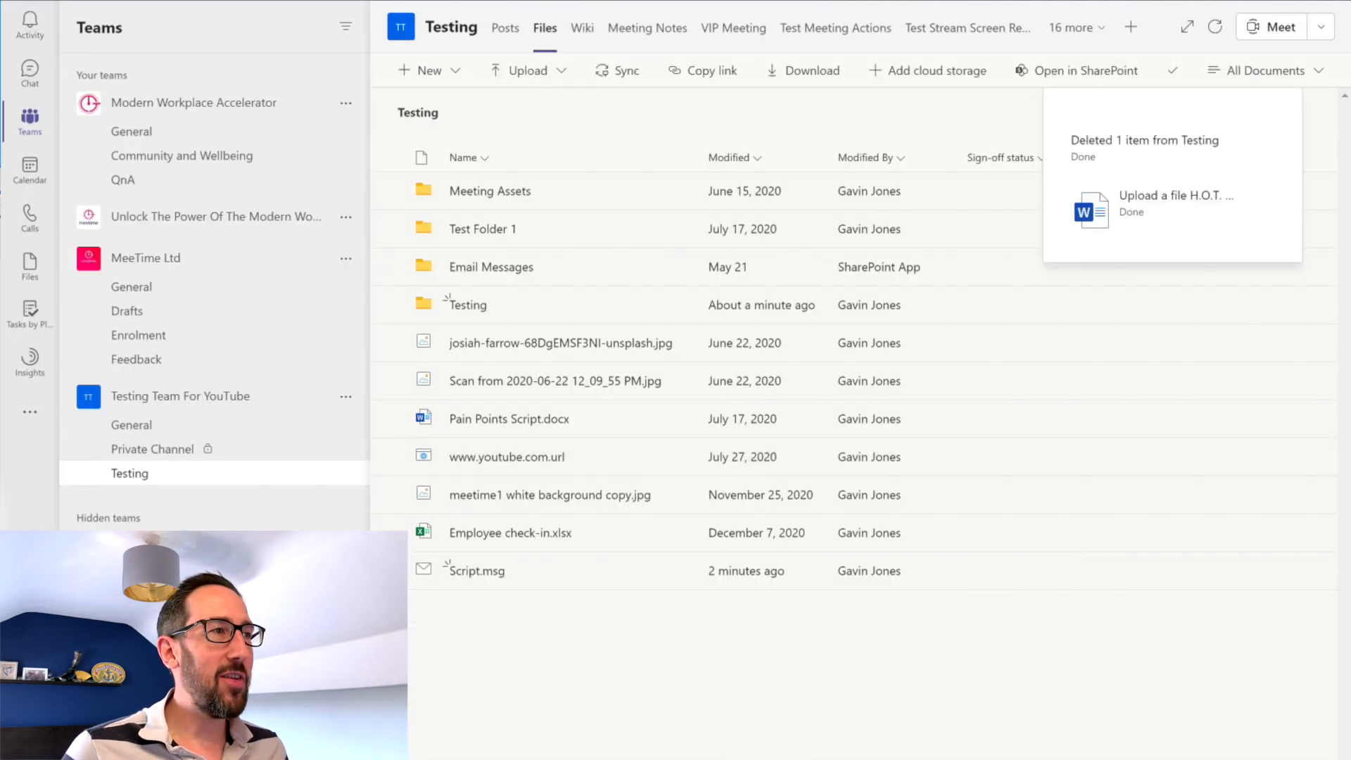
- Open the Word attachment of the Script email from Outlook in Word and move its window fully into view
left_click(134, 371)
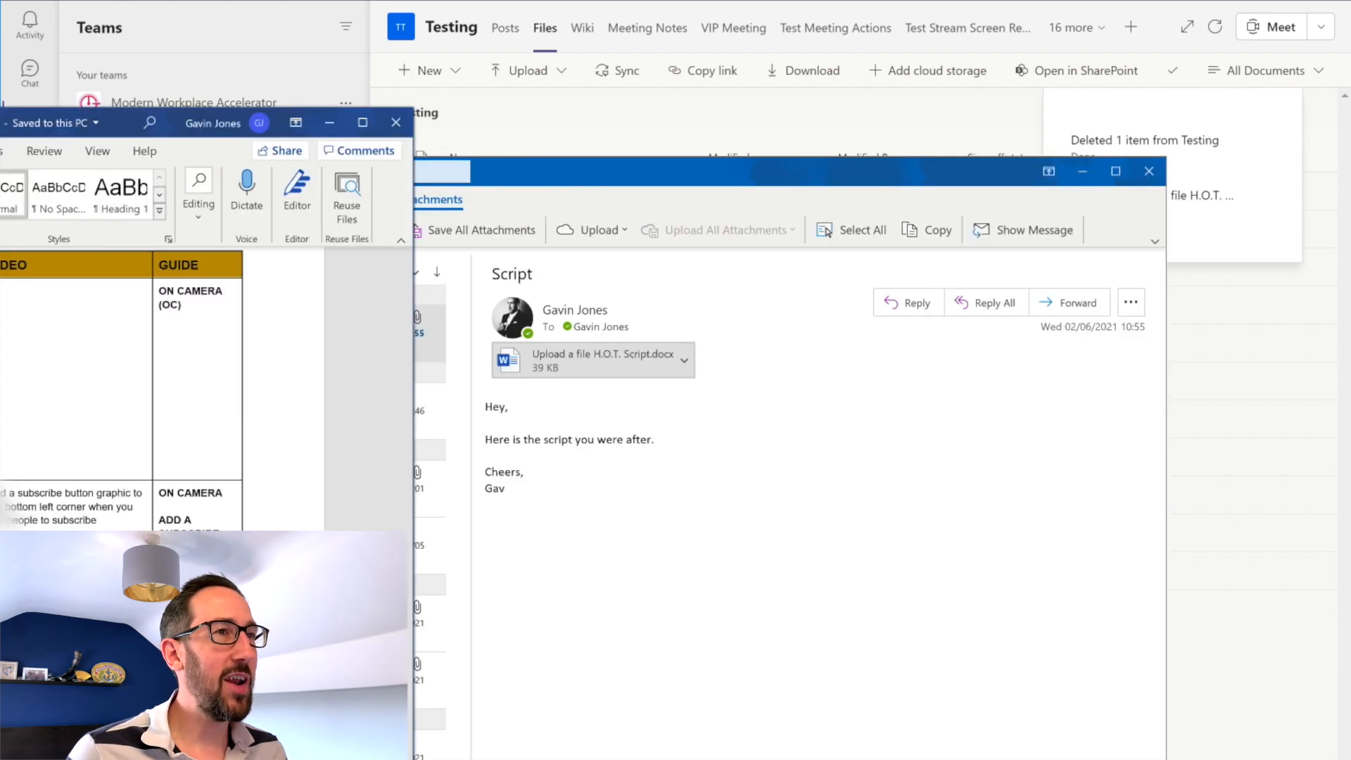
left_click_drag(0, 116, 303, 97)
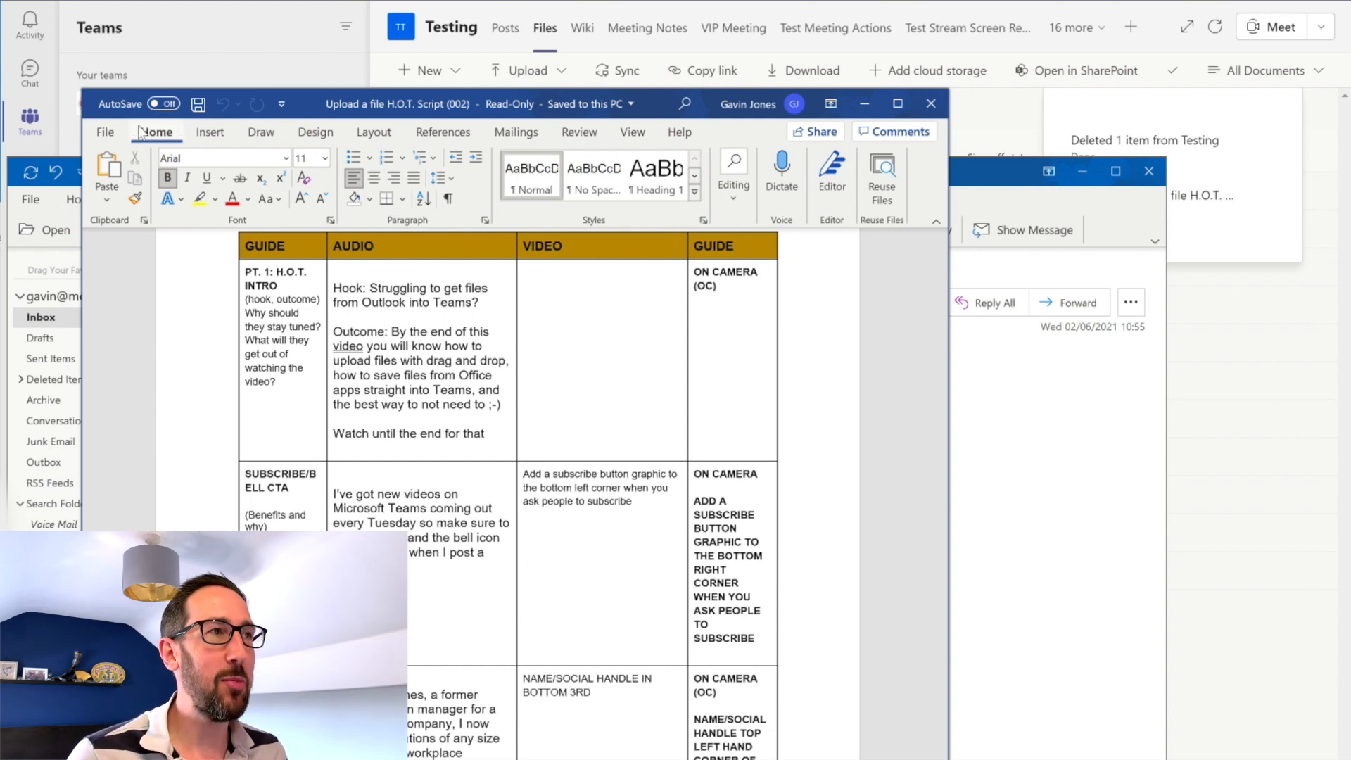
- Save the document as Upload a file H.O.T. Script (002) in Testing under Testing Team For YouTube's Shared Documents, and close it
left_click(105, 132)
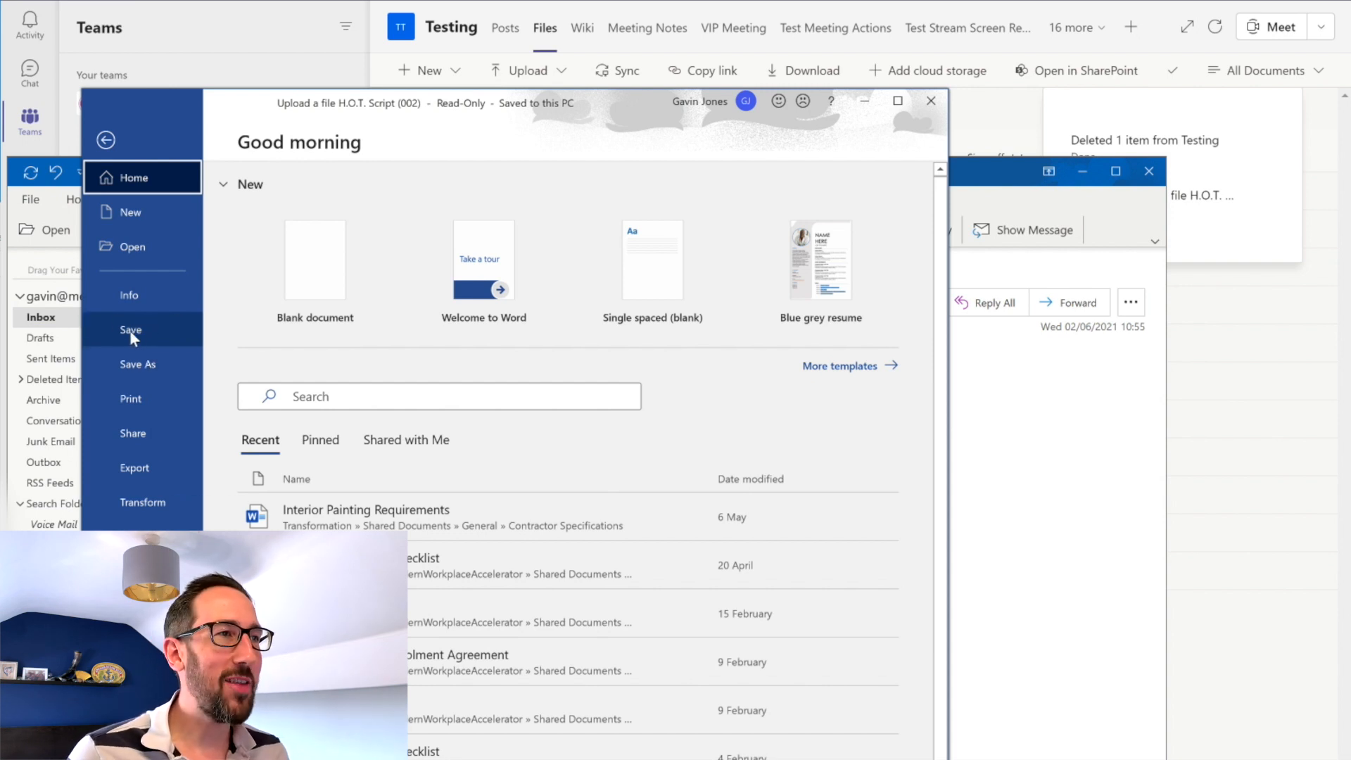
left_click(144, 370)
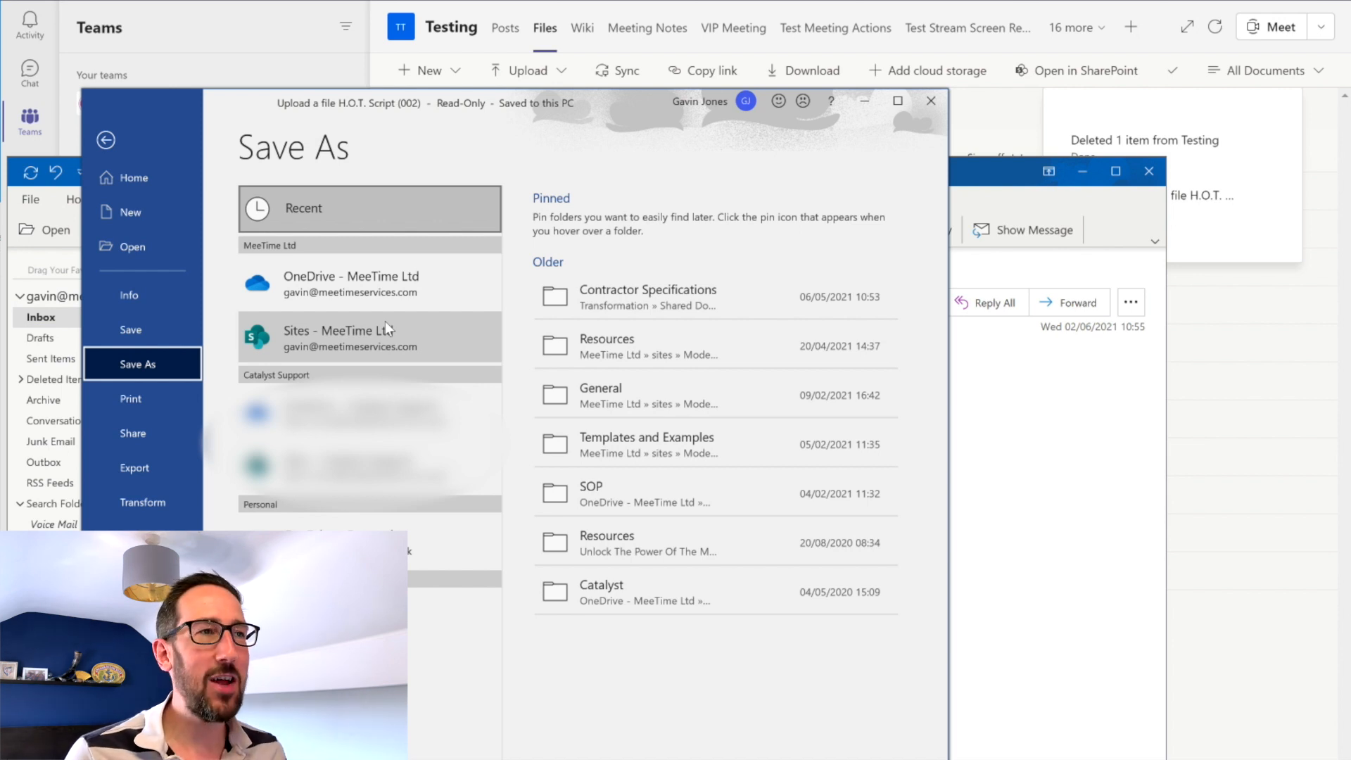
left_click(351, 327)
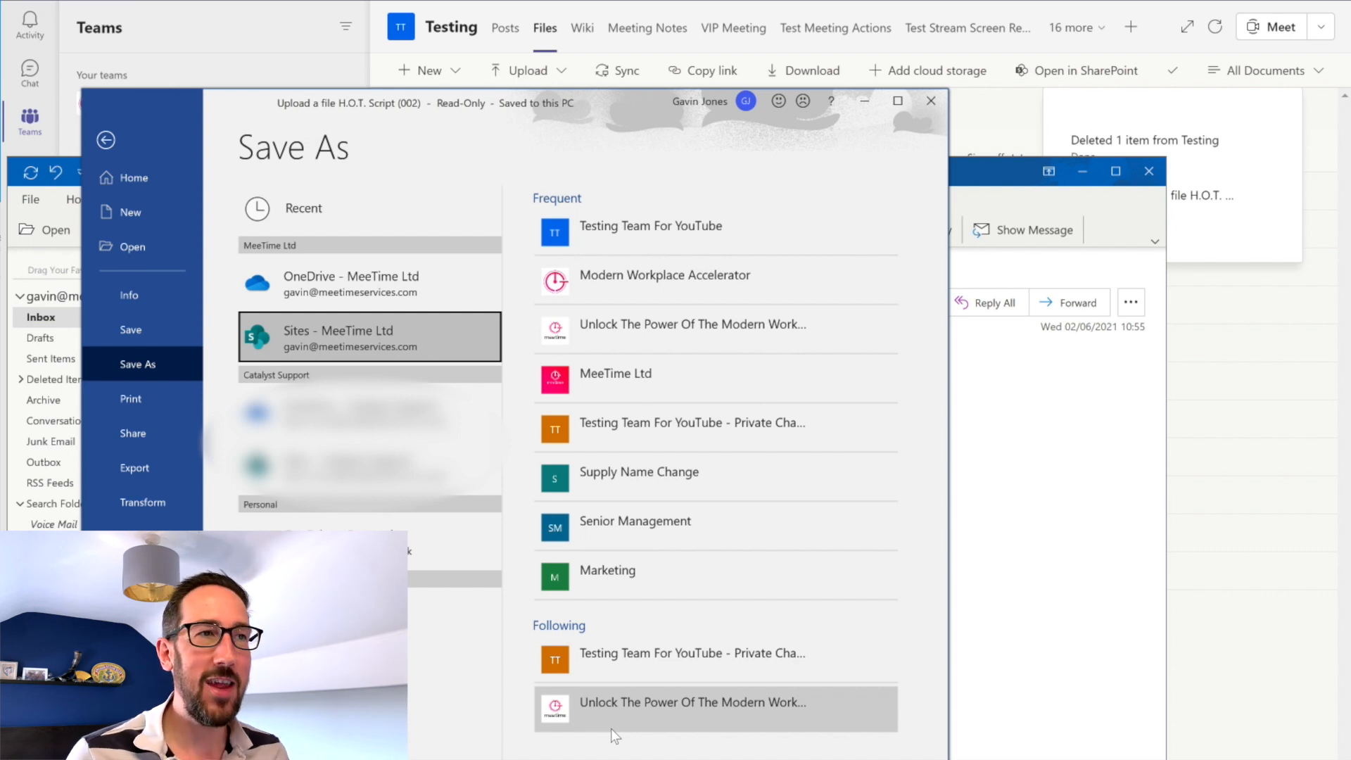
left_click(661, 223)
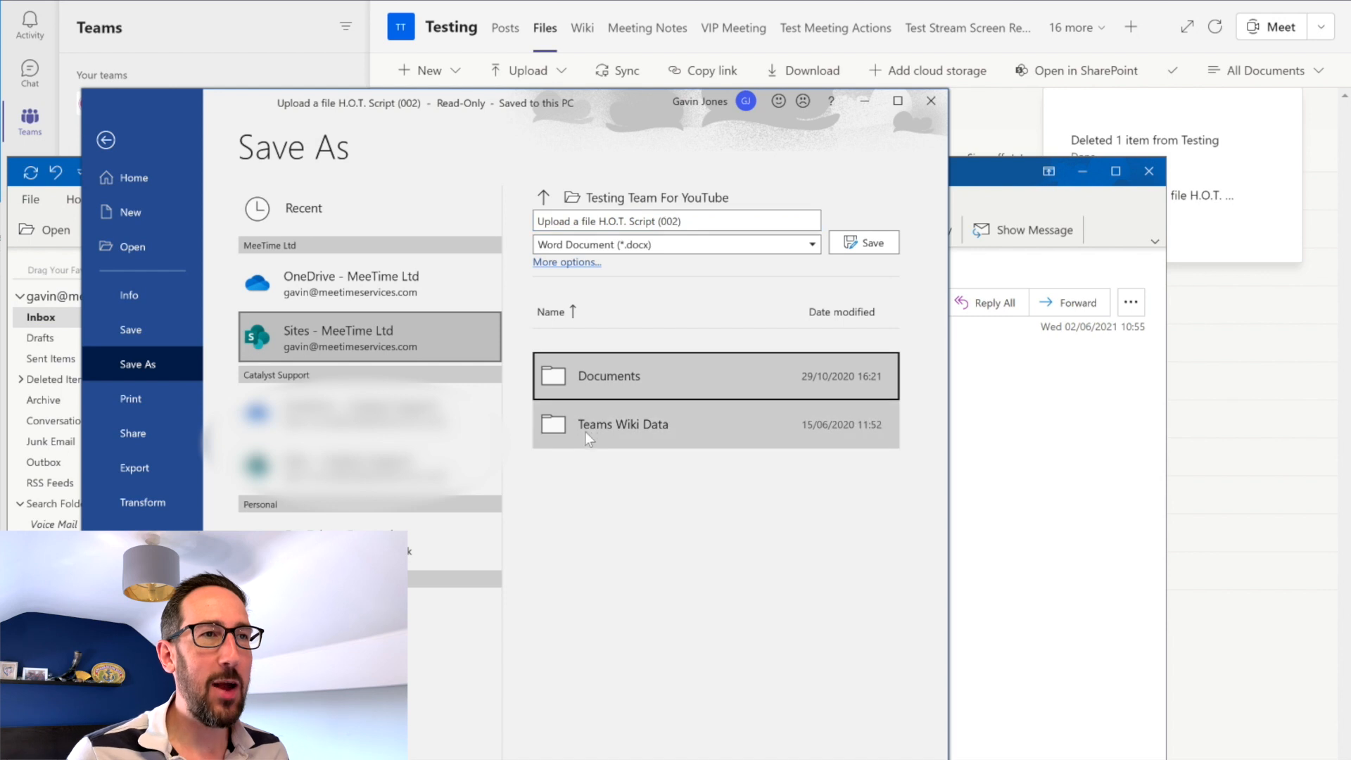
left_click(616, 374)
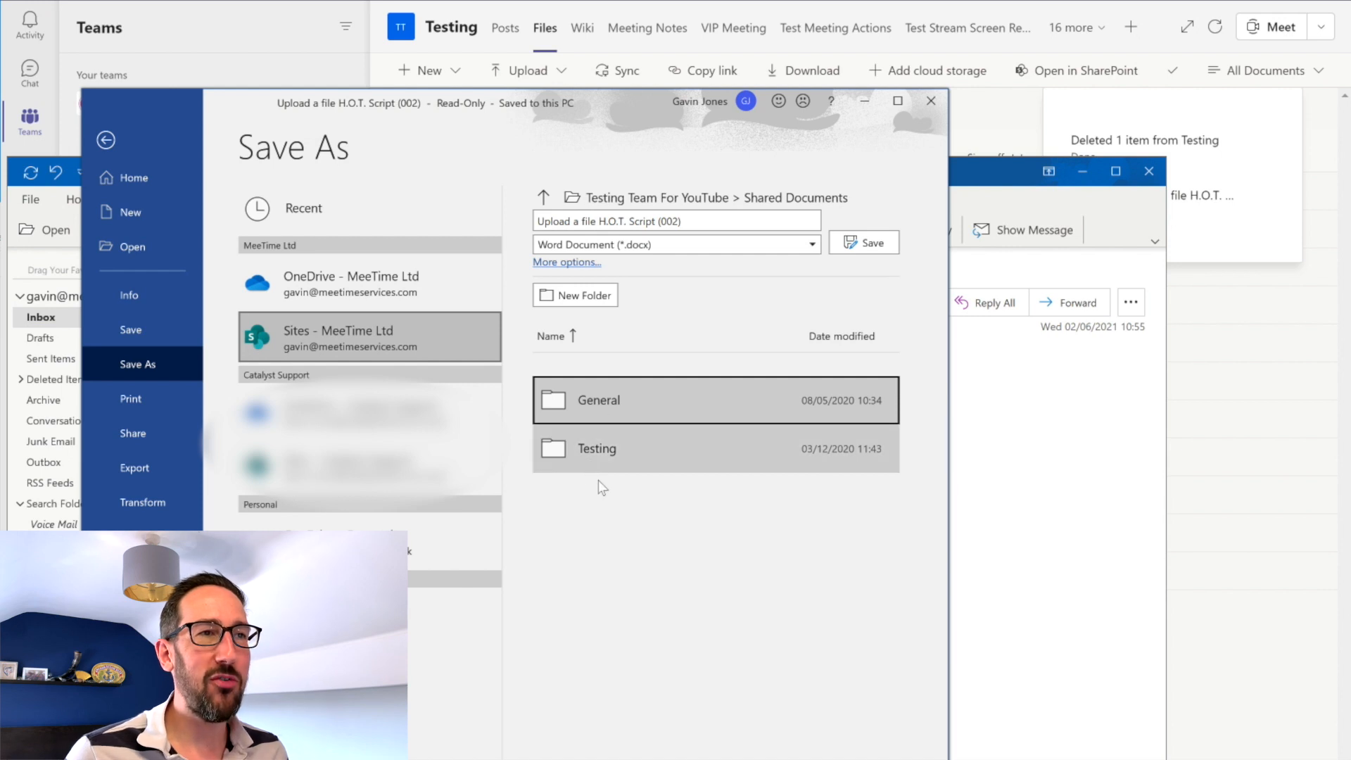
double_click(603, 442)
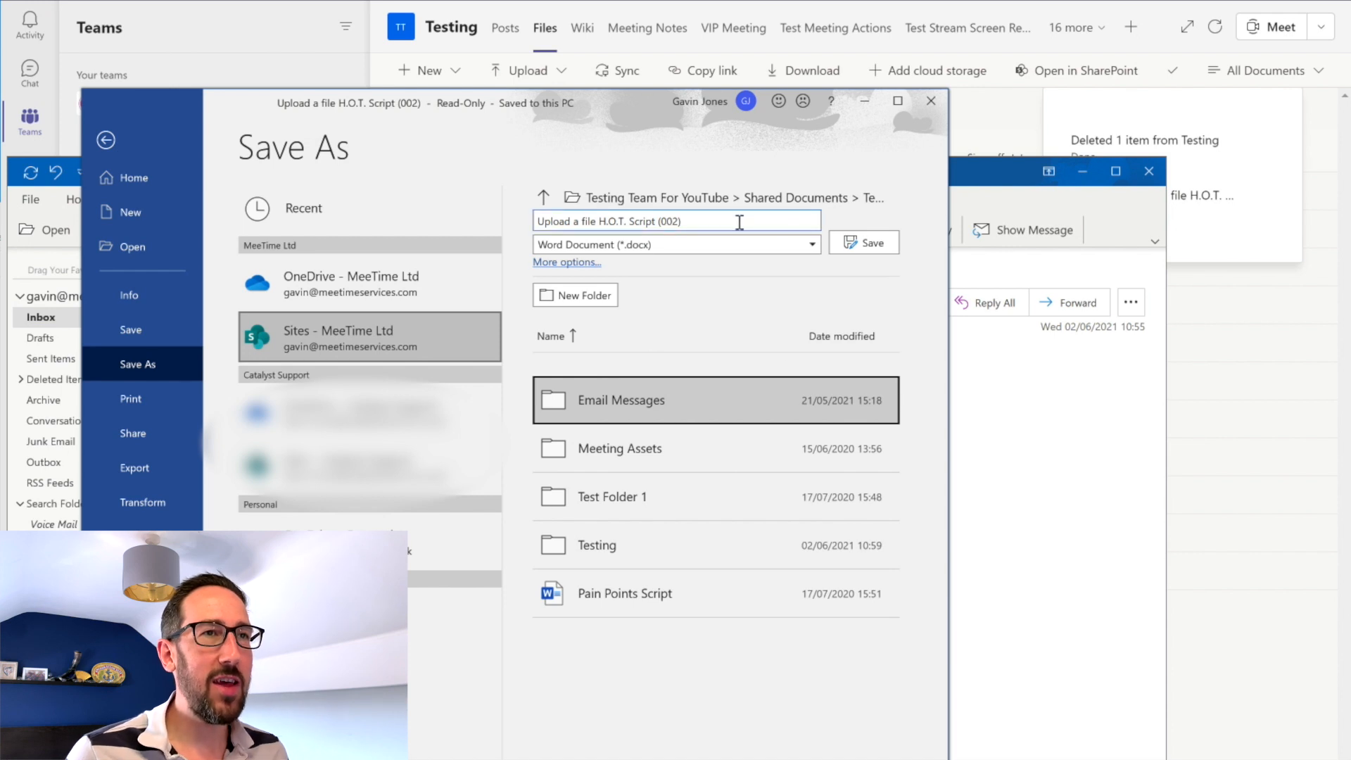
left_click(861, 246)
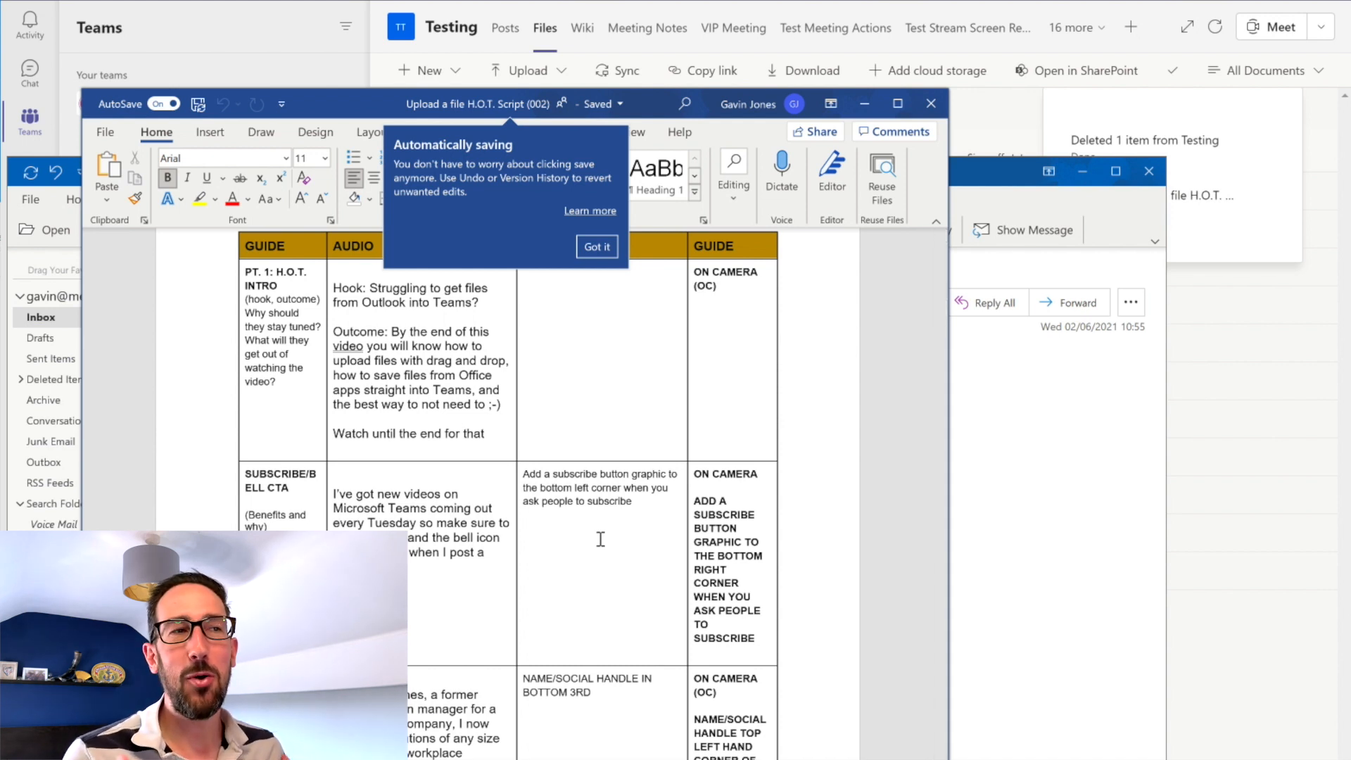
left_click(597, 246)
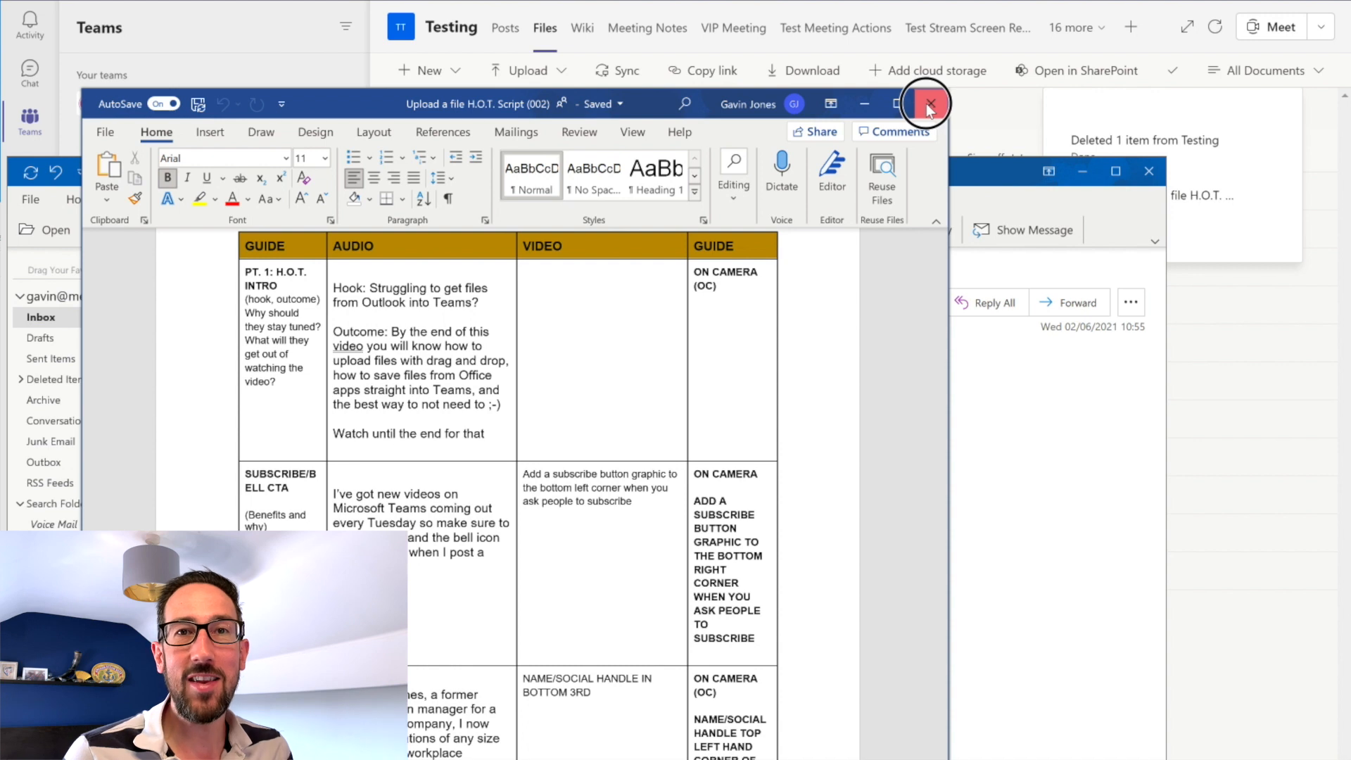
left_click(927, 104)
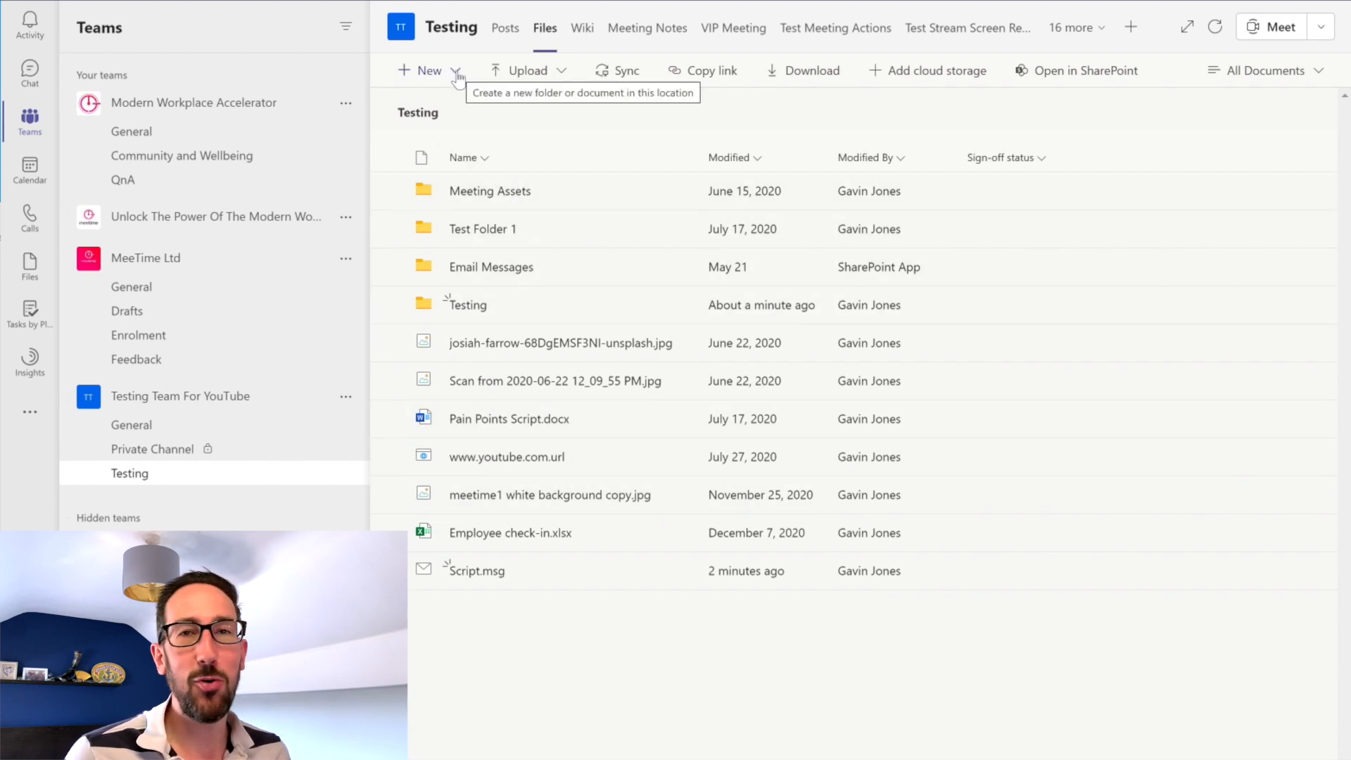
- Create a Word document named Script Test in the Testing channel's files, enter the text Script in it and close it
left_click(431, 71)
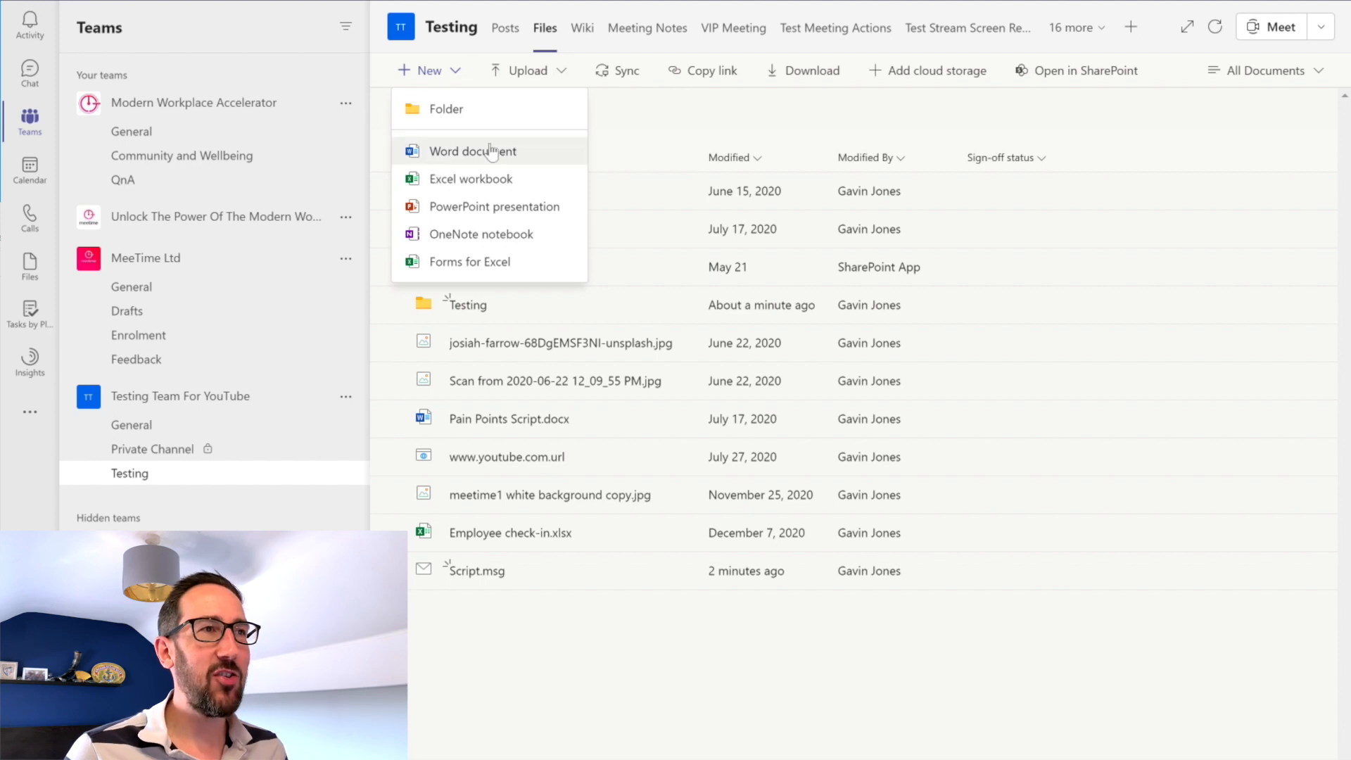
left_click(456, 159)
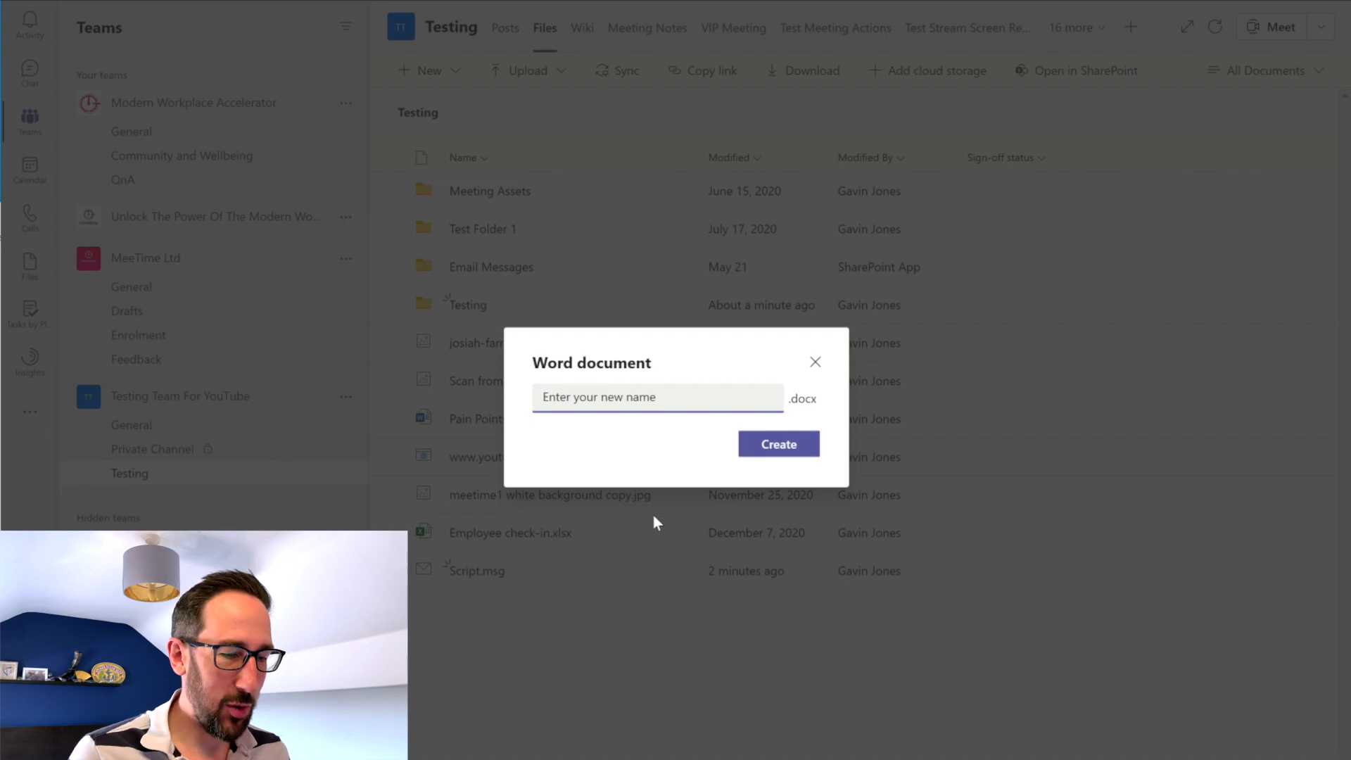
type("Script Test")
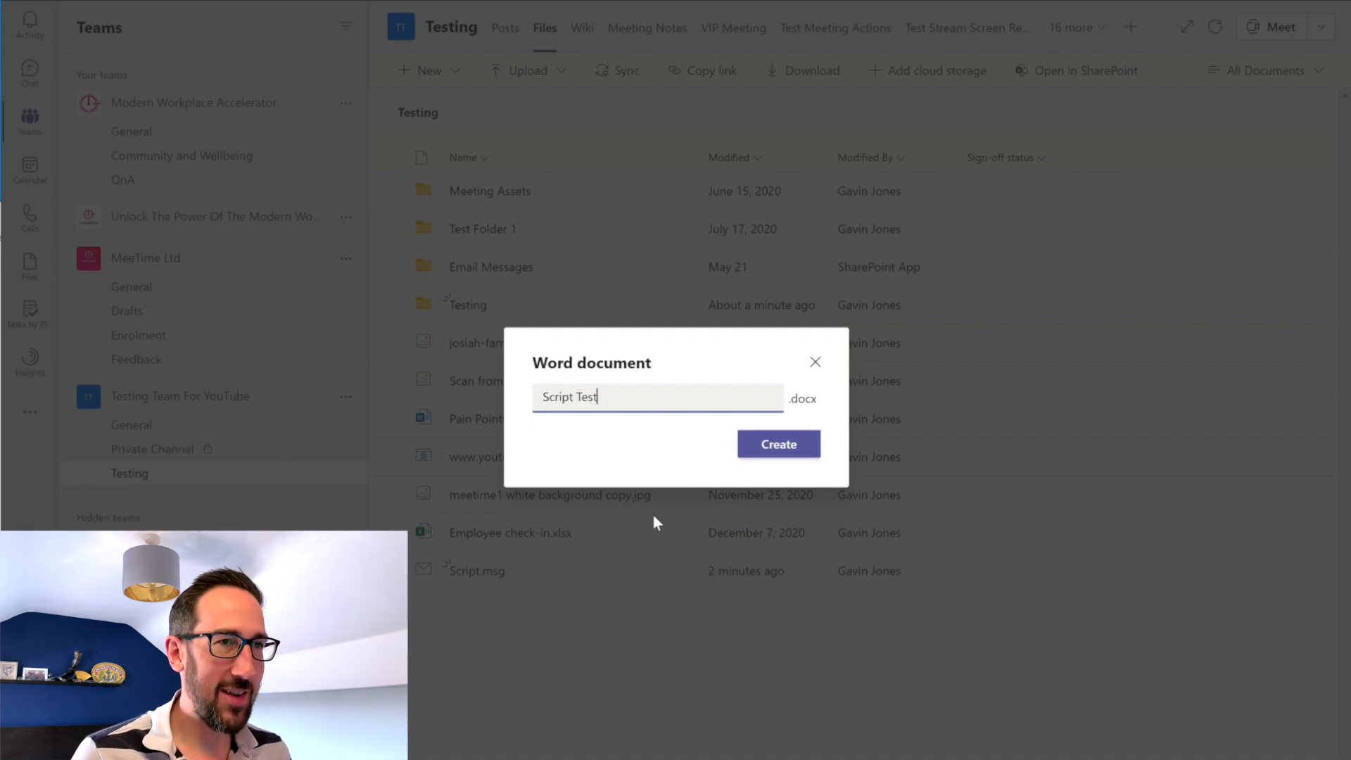
key("Return")
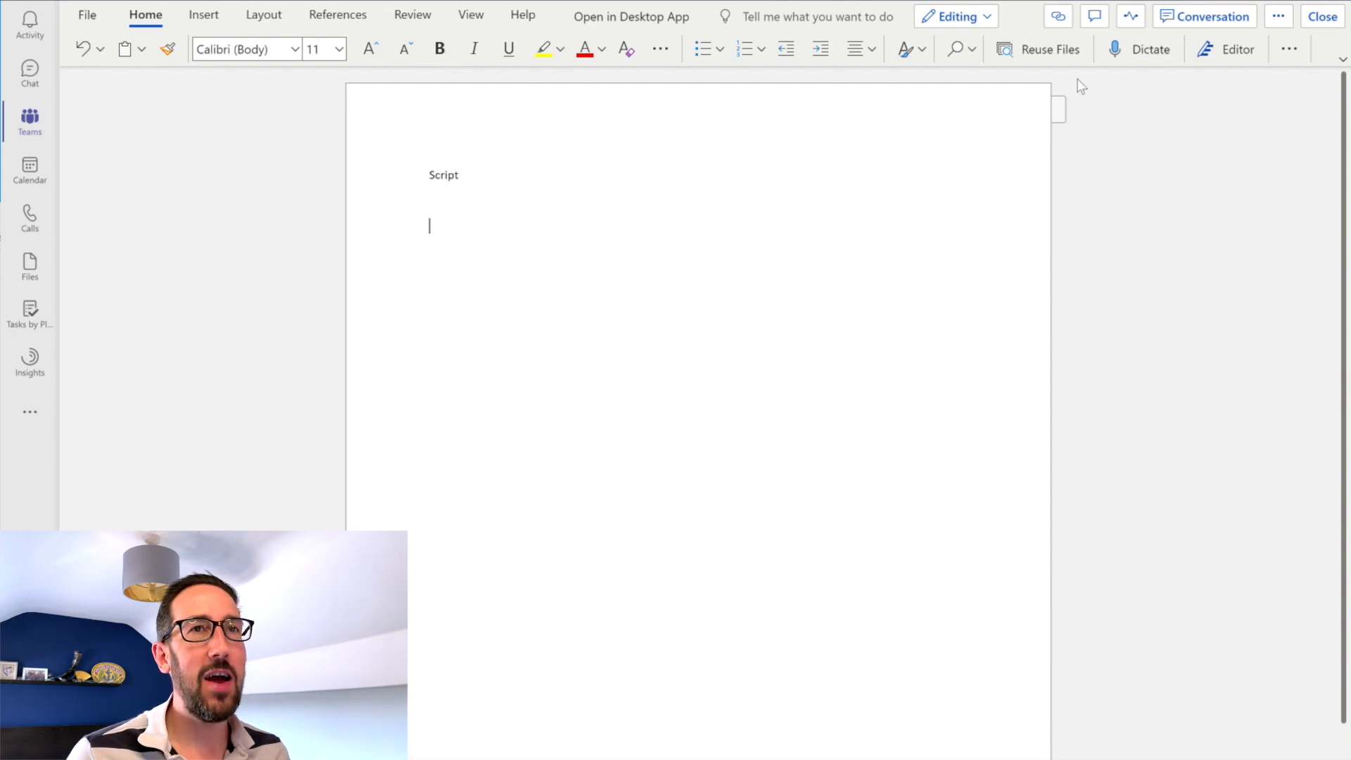
left_click(1323, 17)
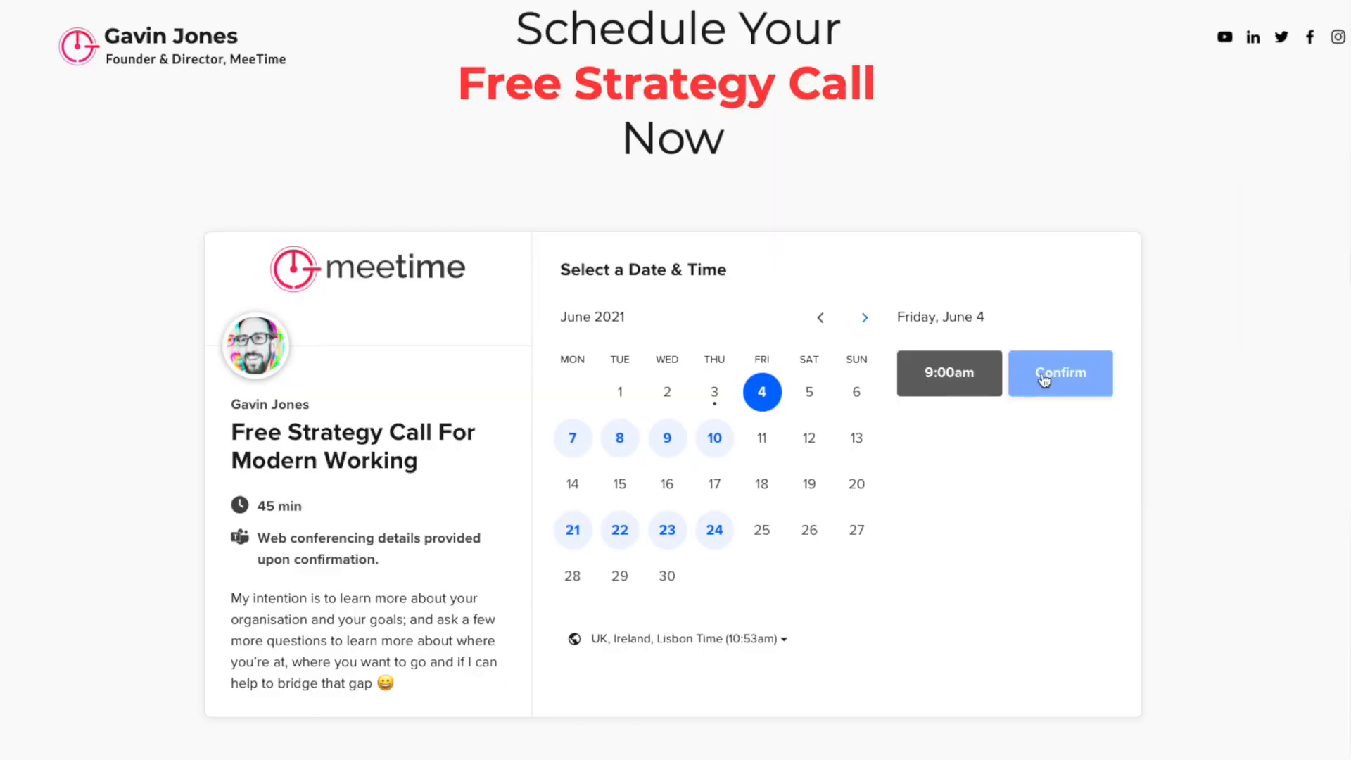
- On the MeeTime booking page, confirm the 9:00am slot on Friday, June 4 and fill in the attendee's name and e-mail
left_click(1045, 380)
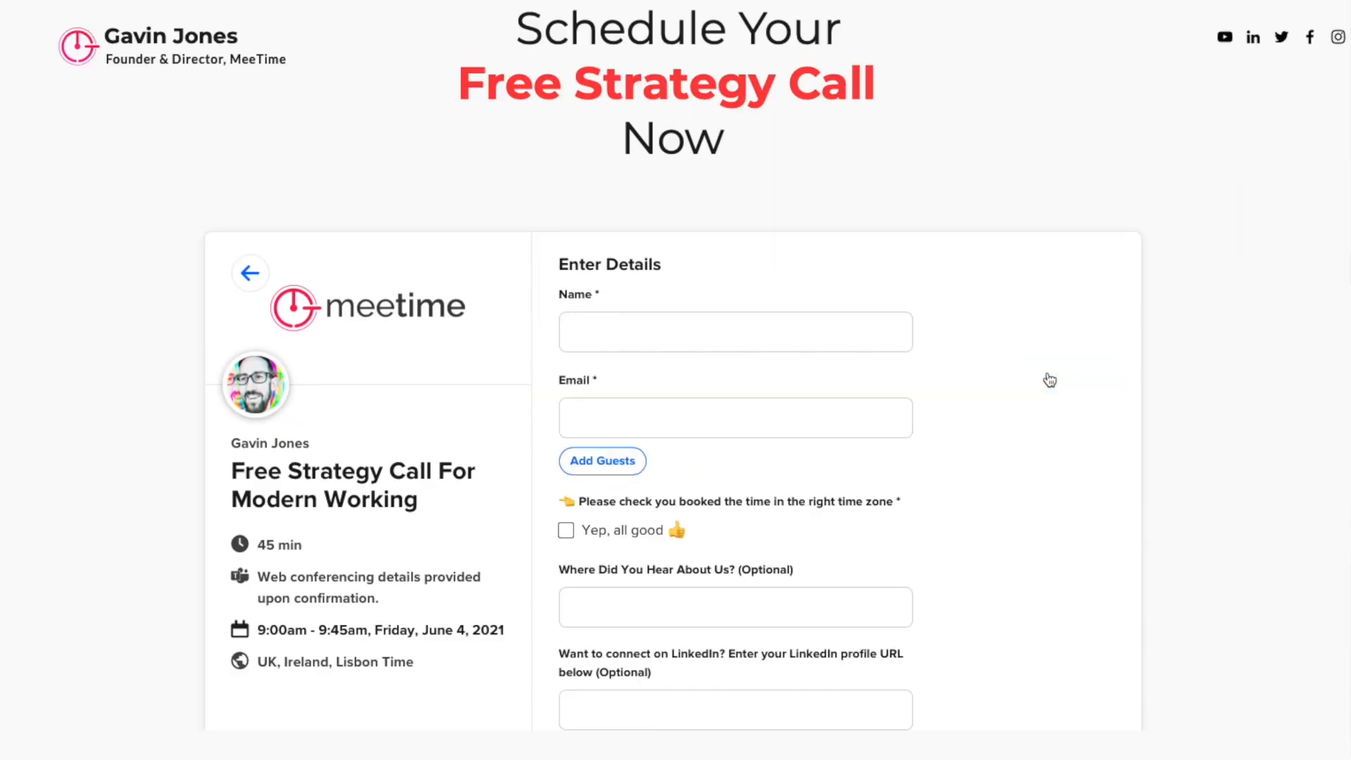
type("gav")
key("Tab")
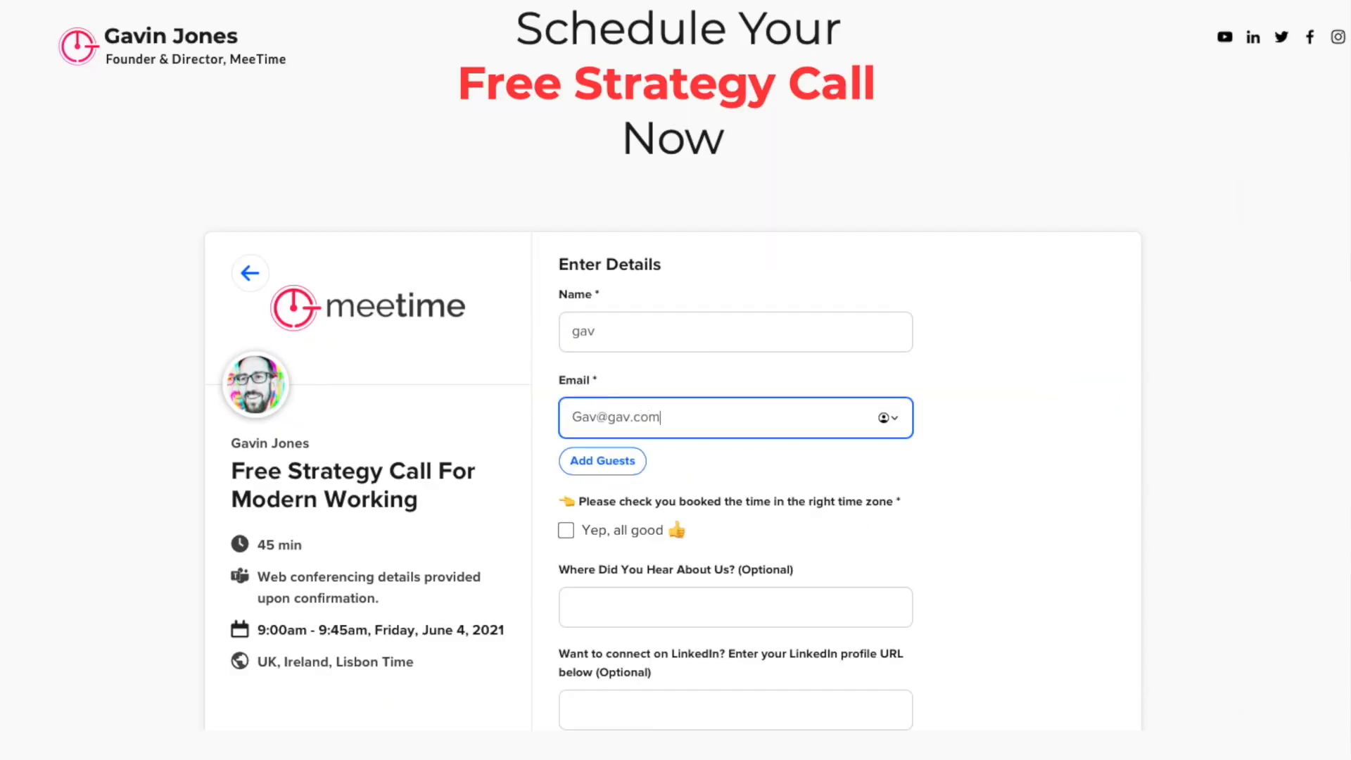
- Complete the booking with the time zone check ticked, YouTube as the referral source and the future emails subscription enabled, and schedule it
left_click(566, 531)
type("YouTube")
scroll(561, 628, "down", 2)
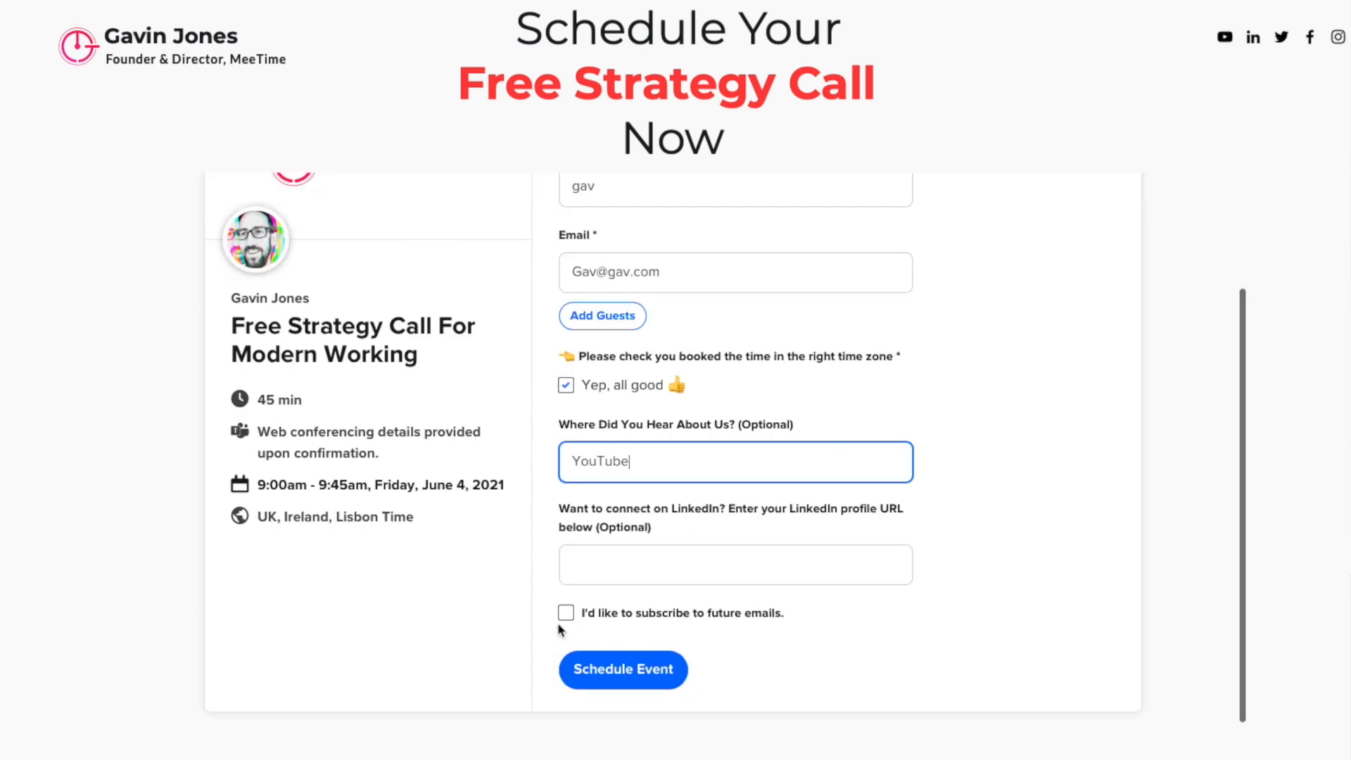
left_click(620, 671)
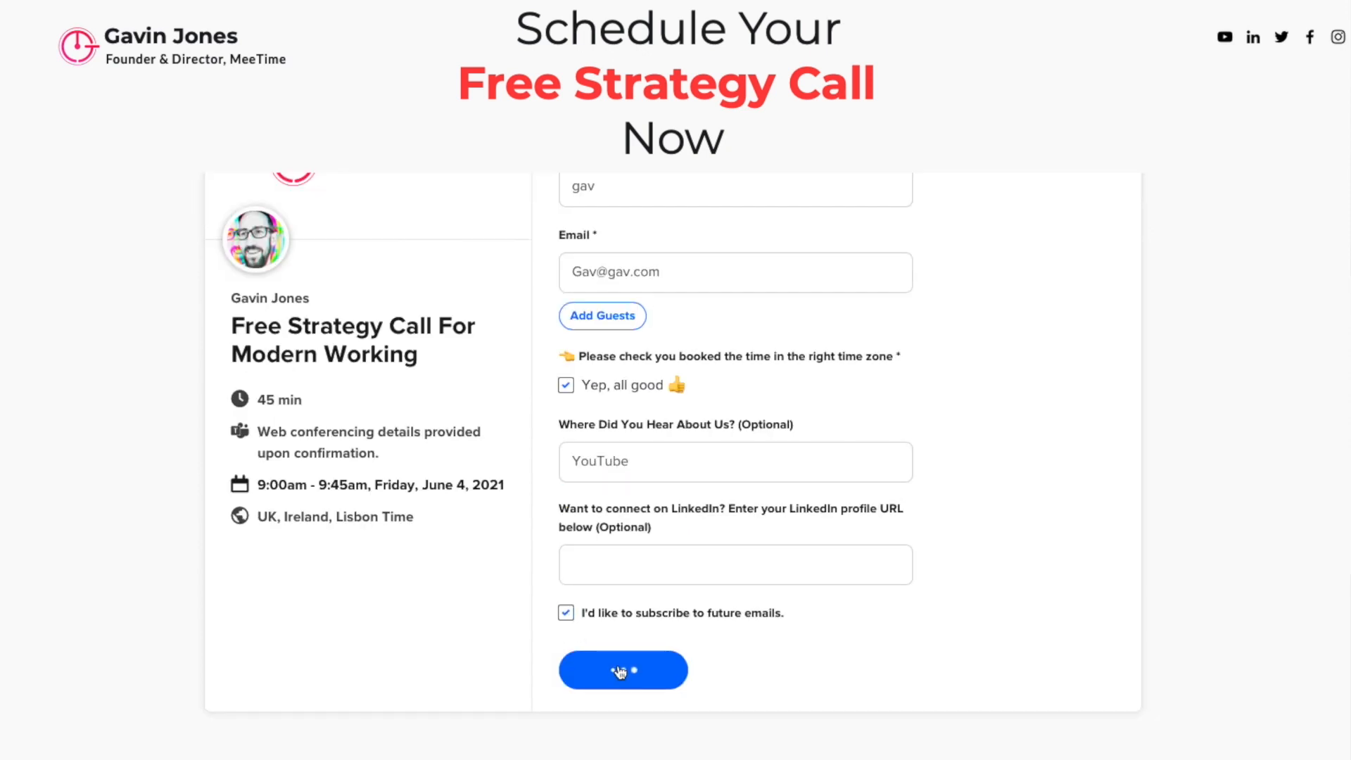